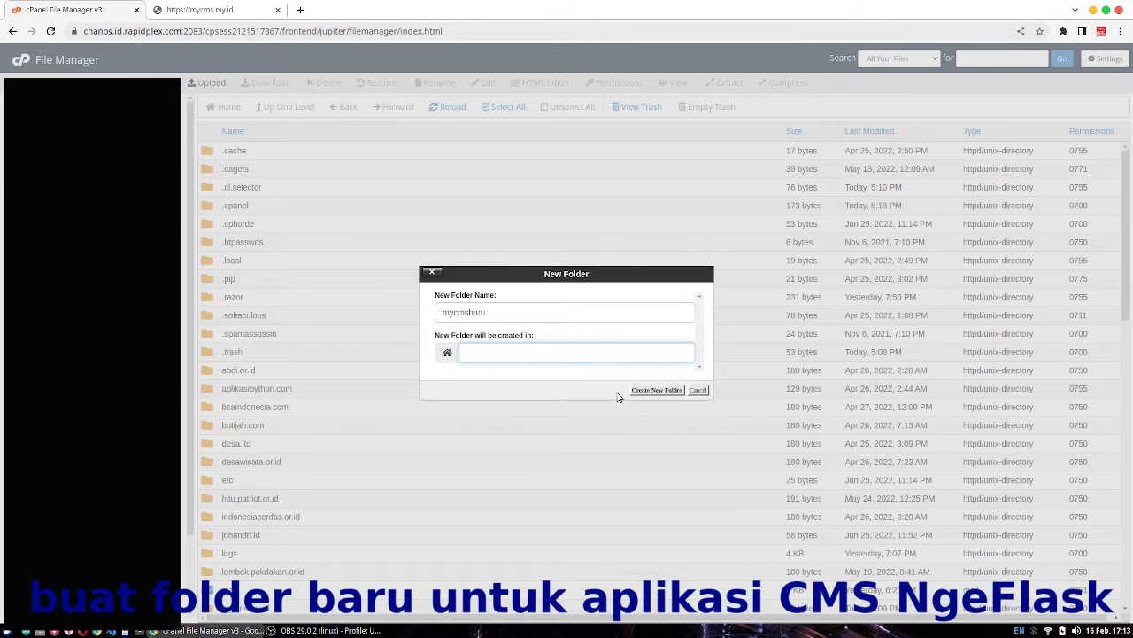
Step: Create the new folder mycmsbaru in the home directory and open it
click(653, 390)
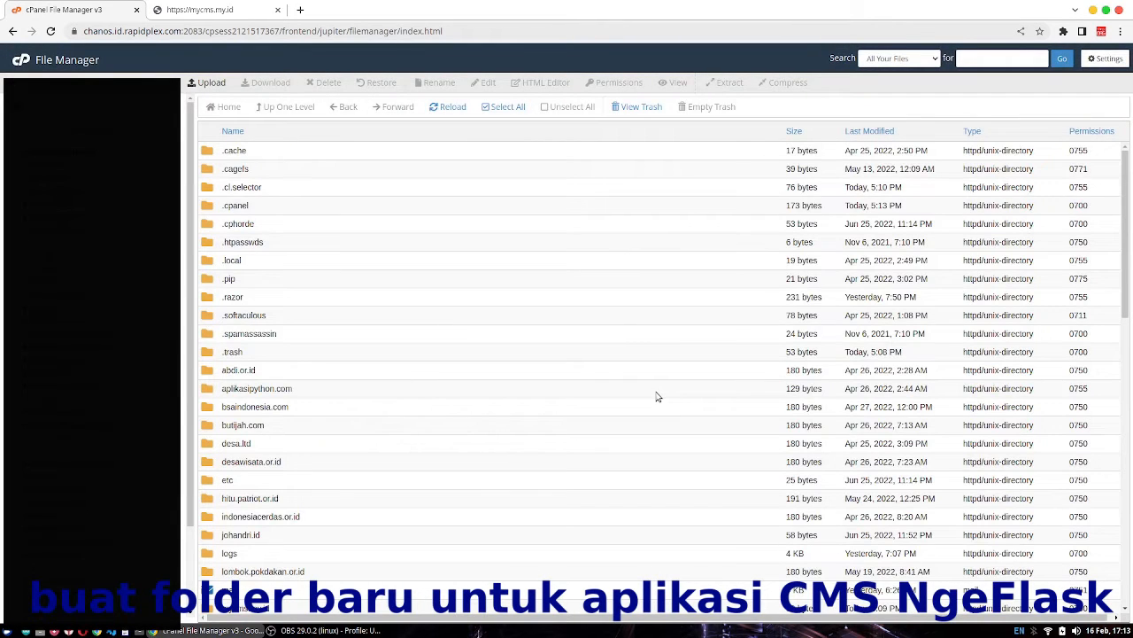
scroll(496, 384, down, 5)
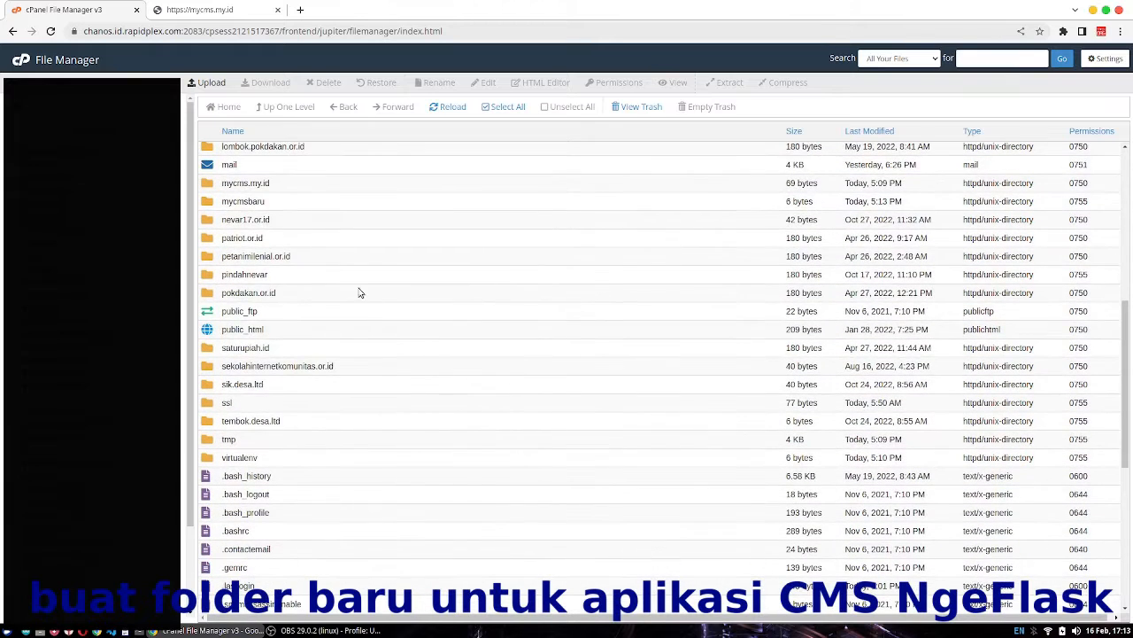
click(208, 205)
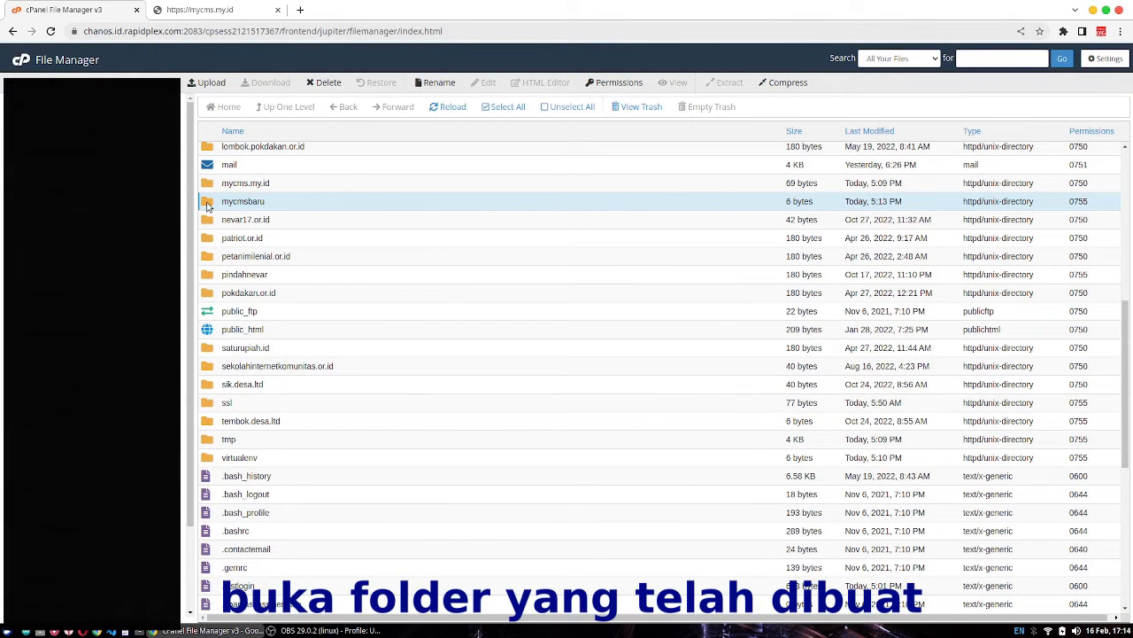
double_click(208, 204)
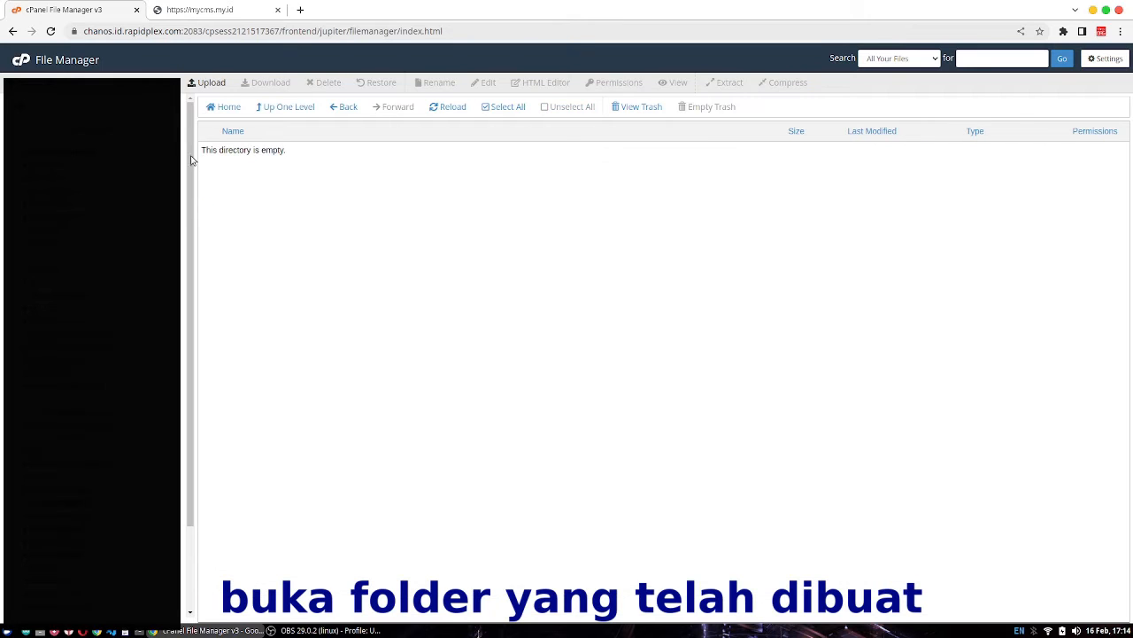
Step: Reload the mycms.my.id website to check its current page
click(194, 15)
click(156, 32)
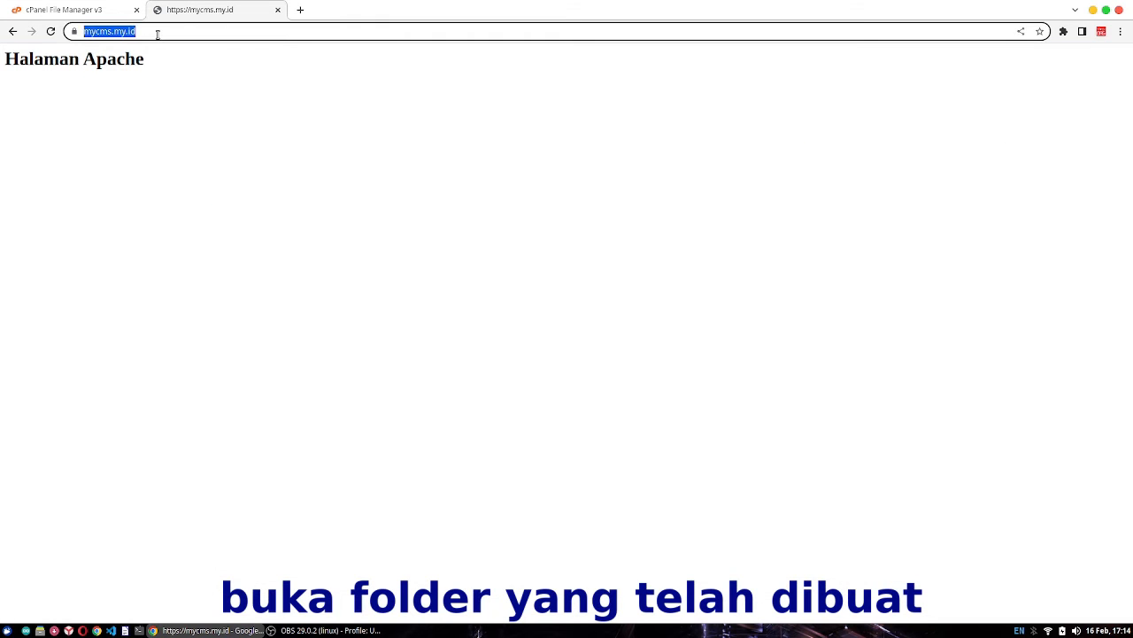
key(Return)
Step: Upload NgeFlask.zip from the local PunyaFlask folder into mycmsbaru and return to that folder's file listing
click(83, 10)
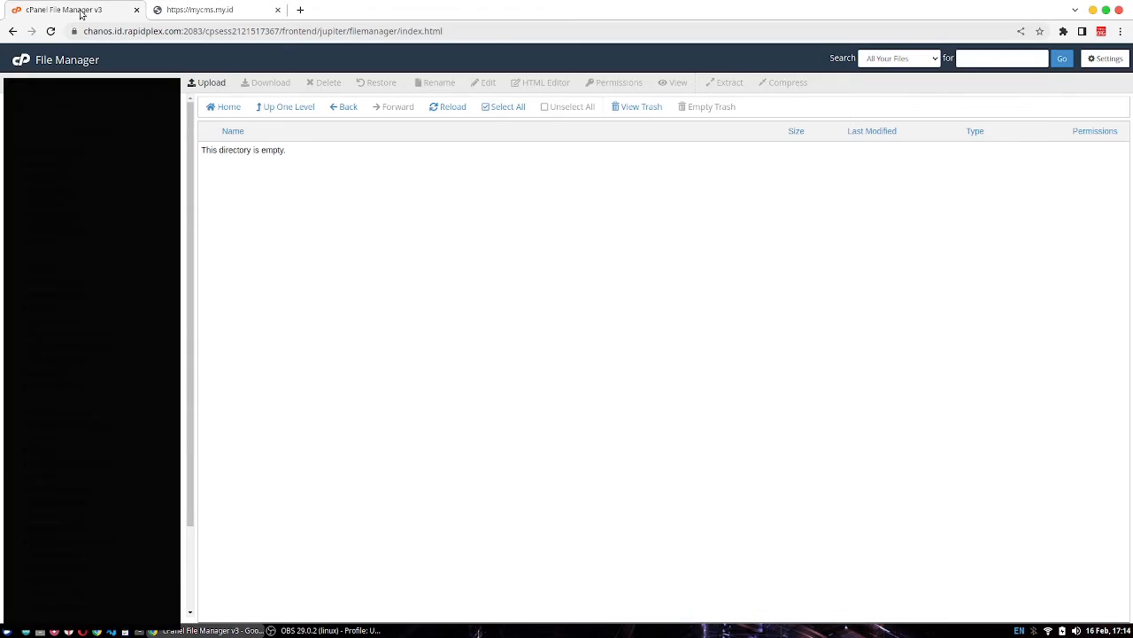
click(206, 84)
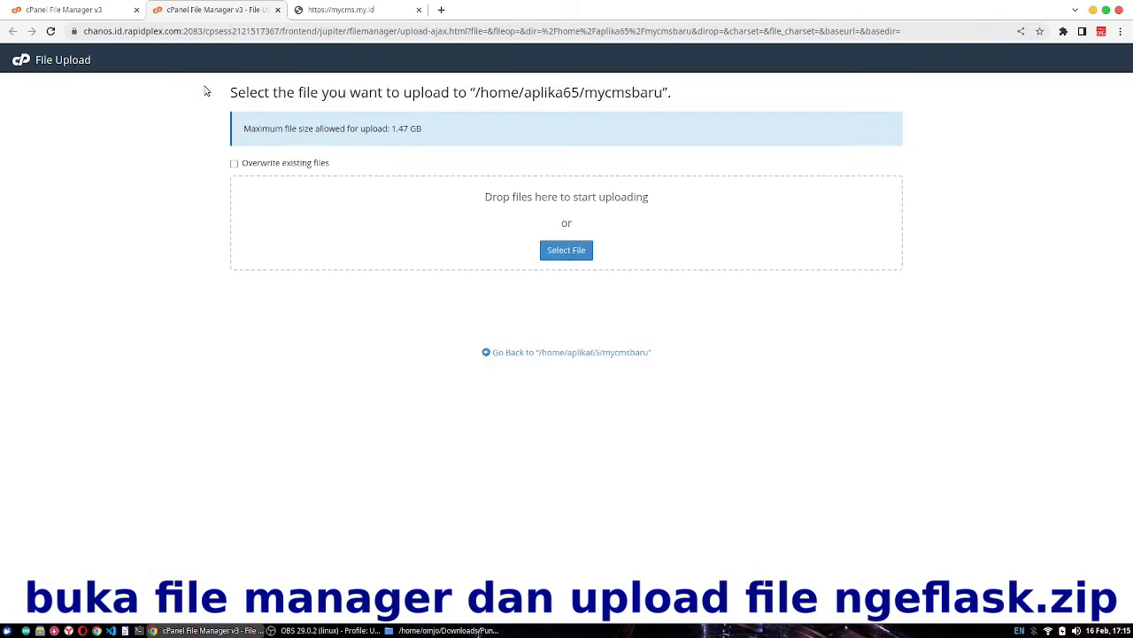
click(565, 252)
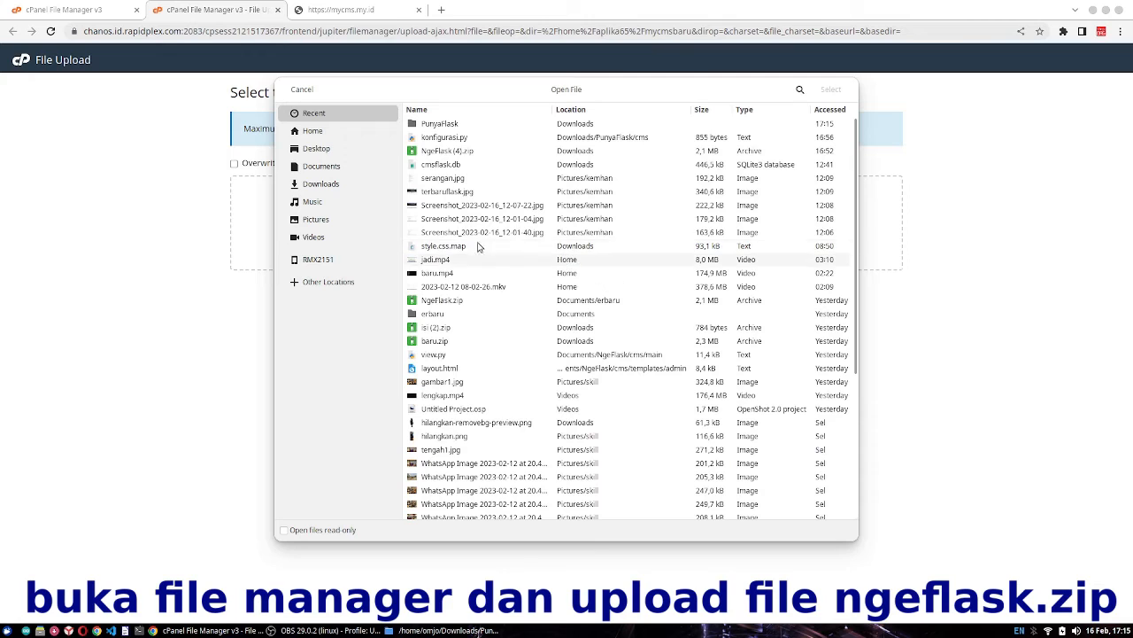
double_click(434, 124)
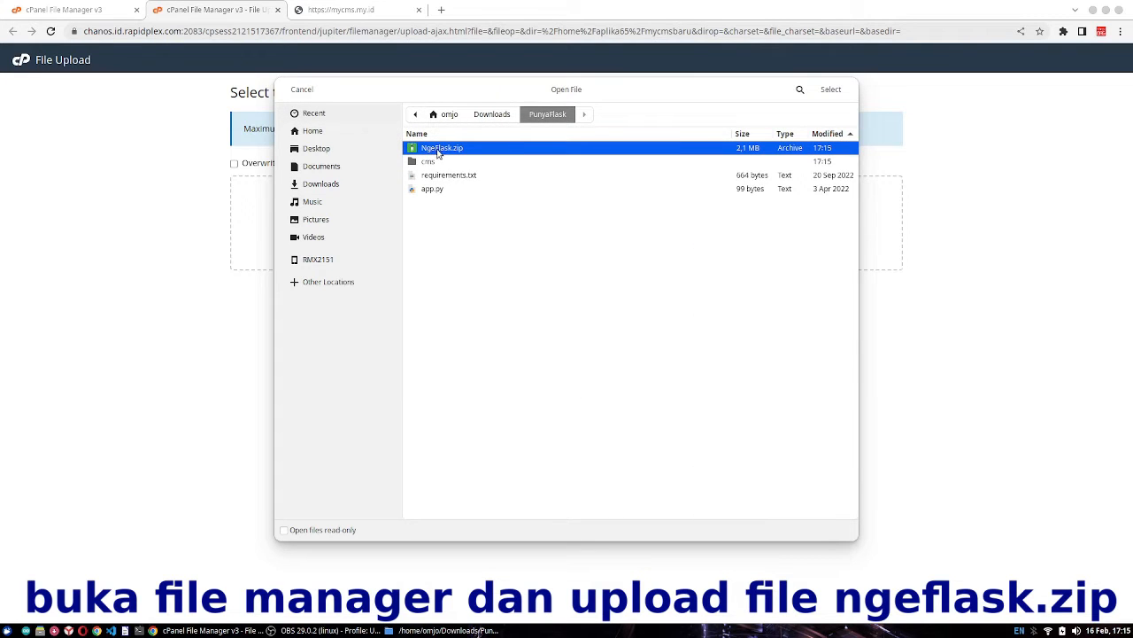
click(832, 91)
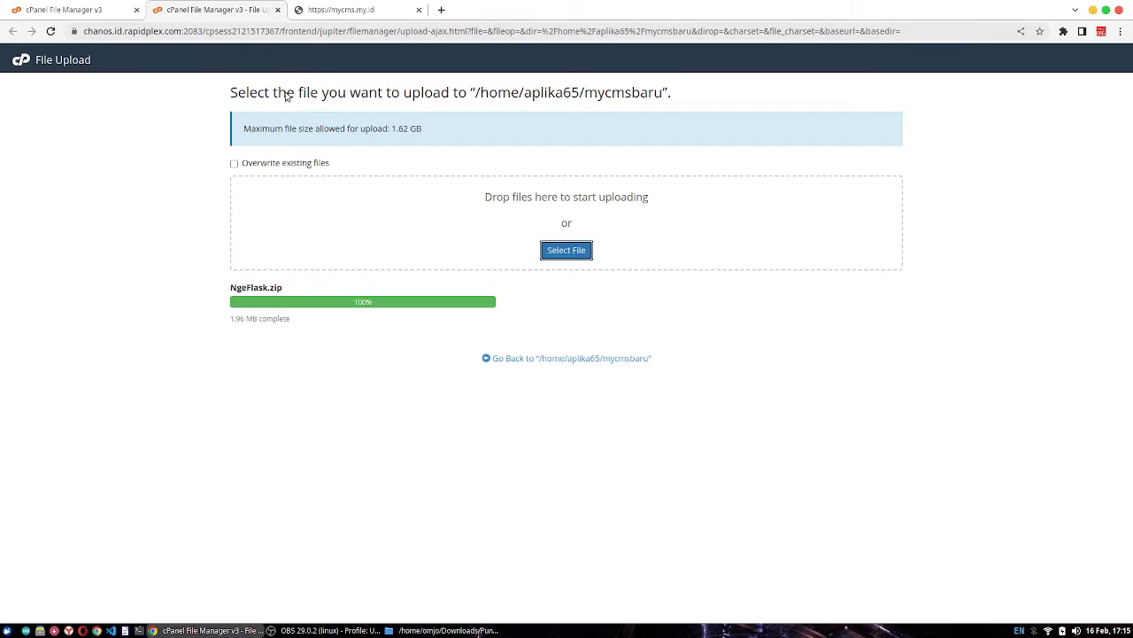
click(532, 359)
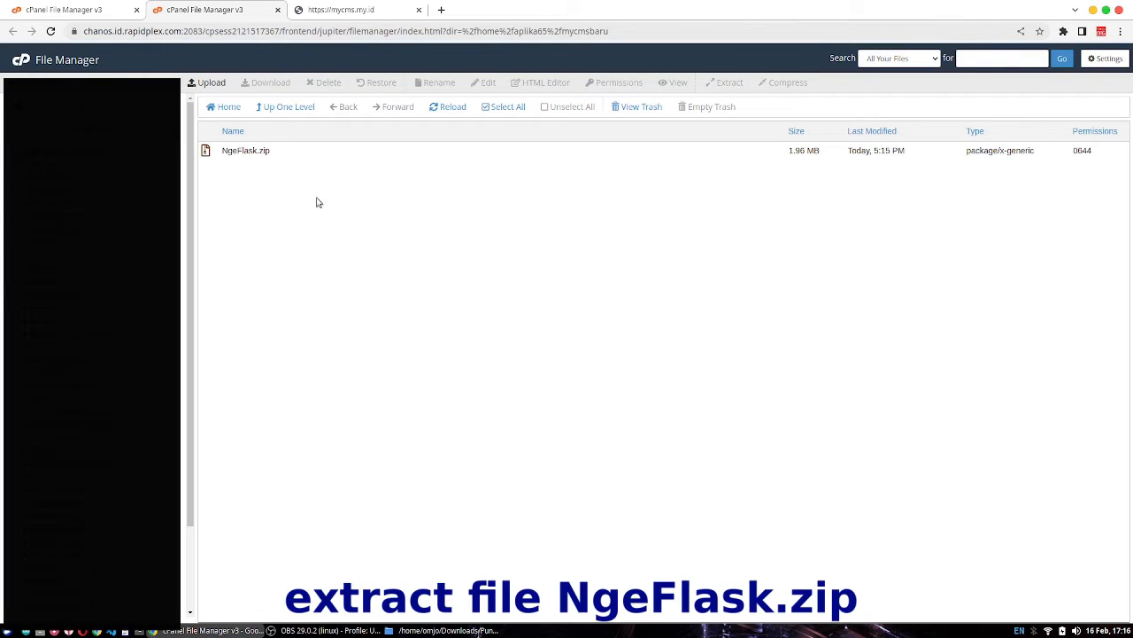
Step: Extract NgeFlask.zip into /mycmsbaru and dismiss the extraction results
click(253, 153)
right_click(253, 157)
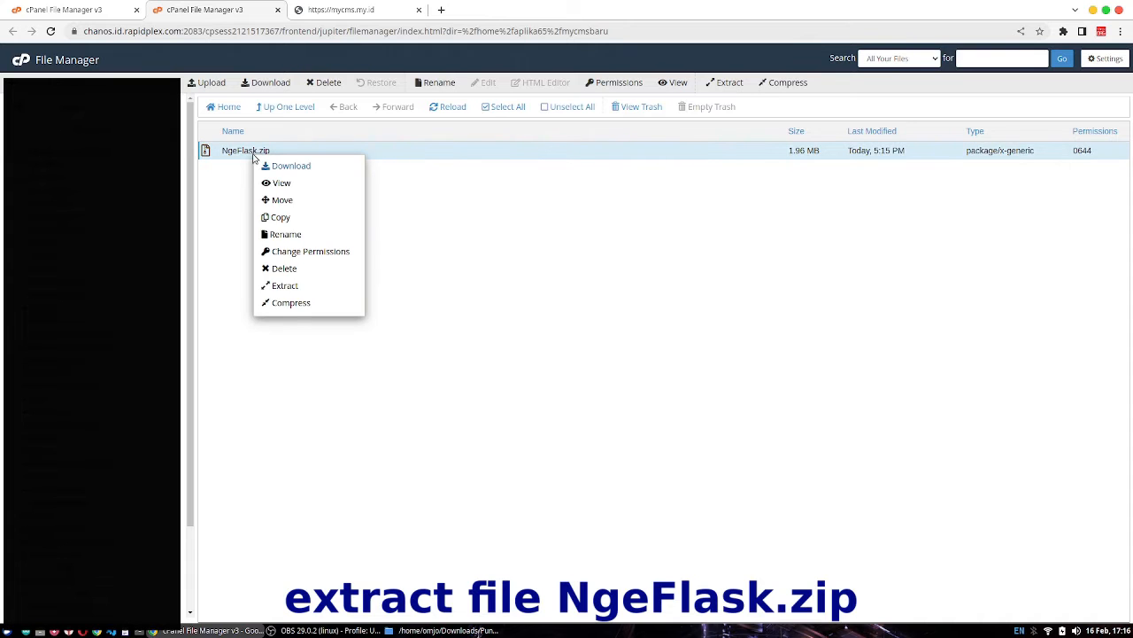
click(281, 285)
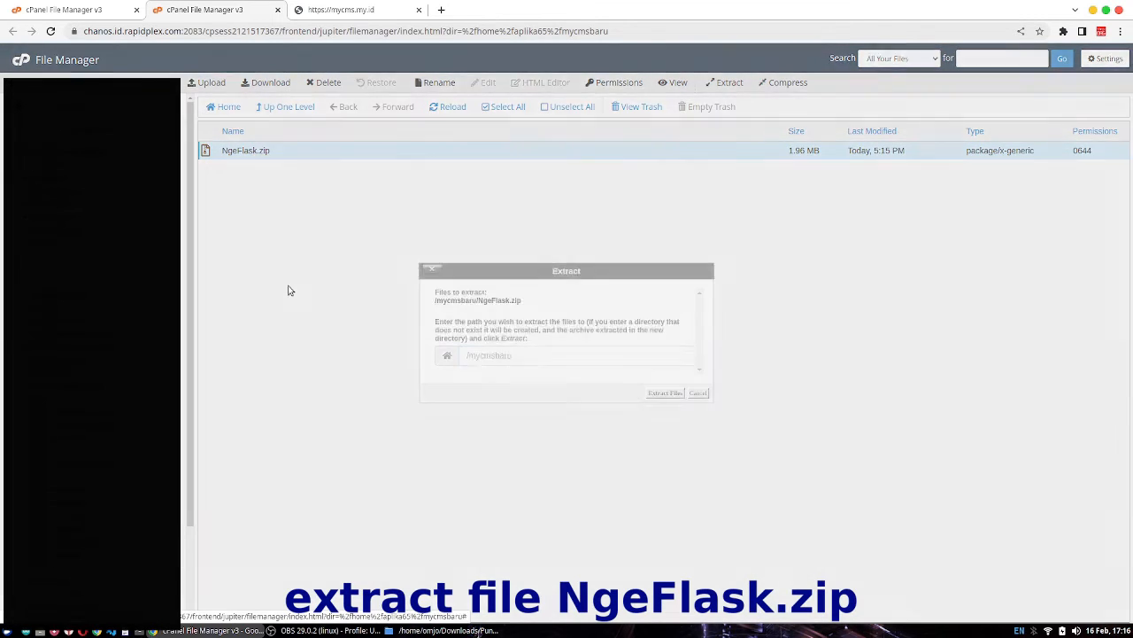
click(663, 393)
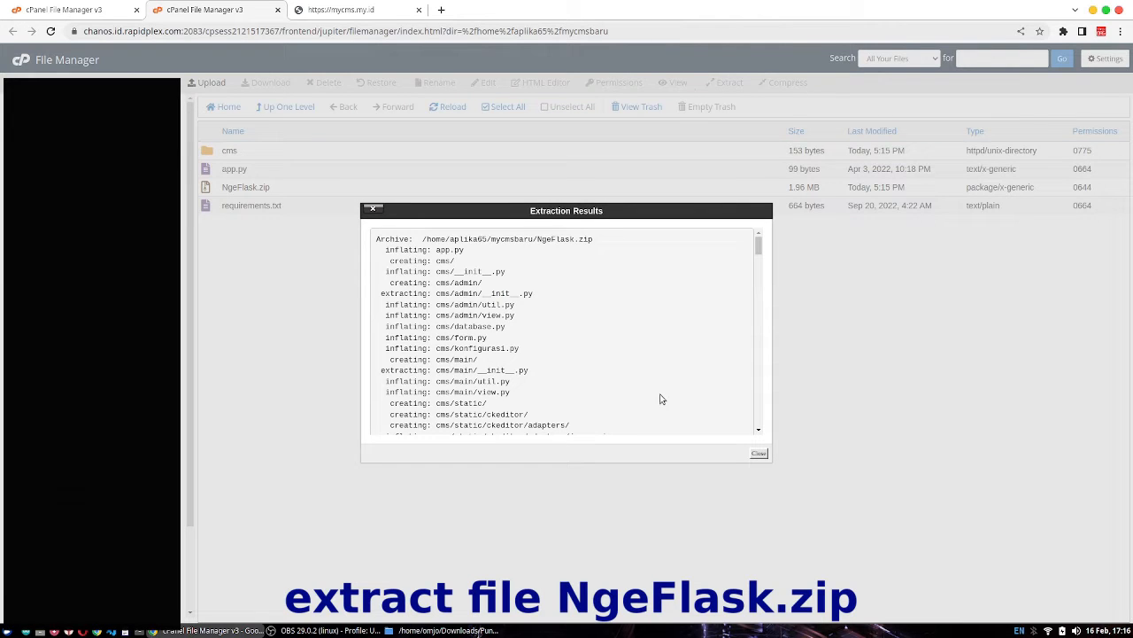
click(760, 456)
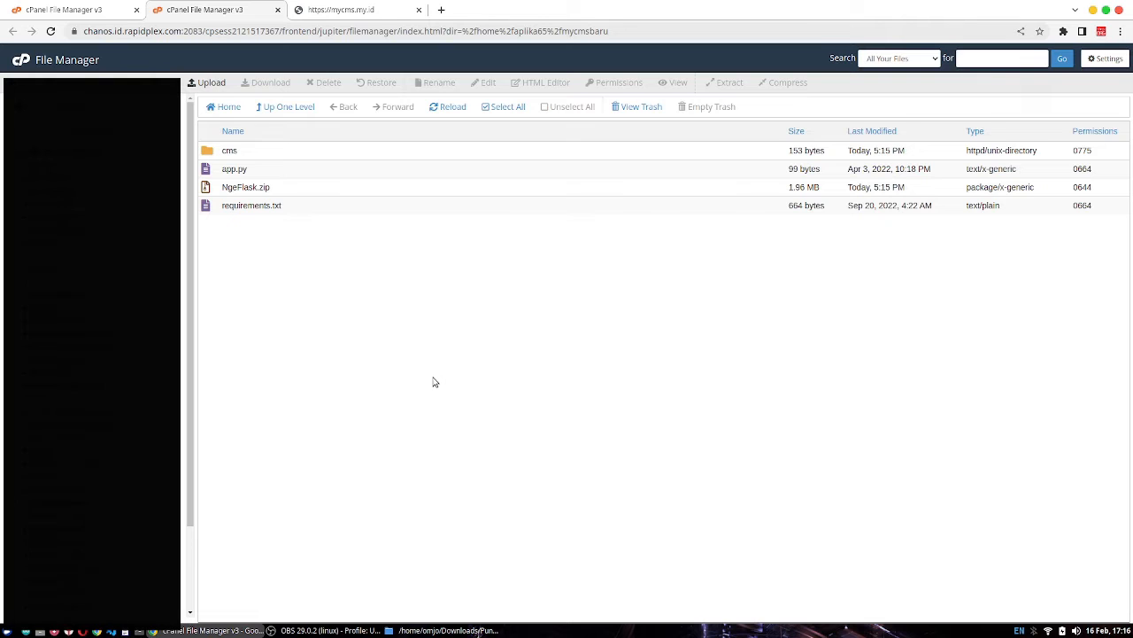
click(80, 11)
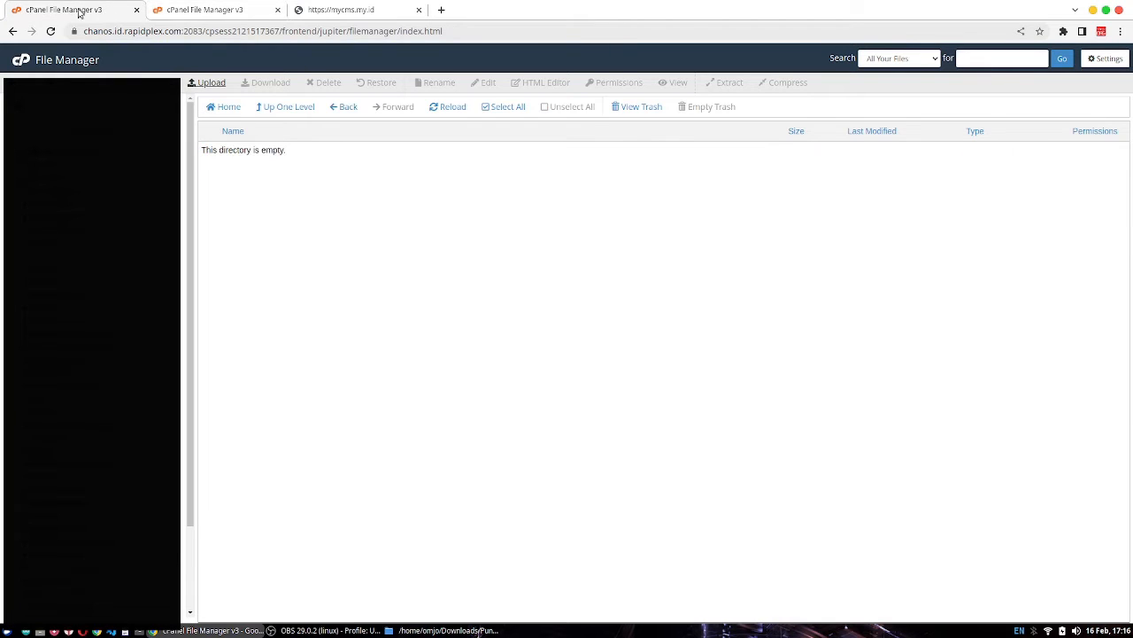
click(177, 12)
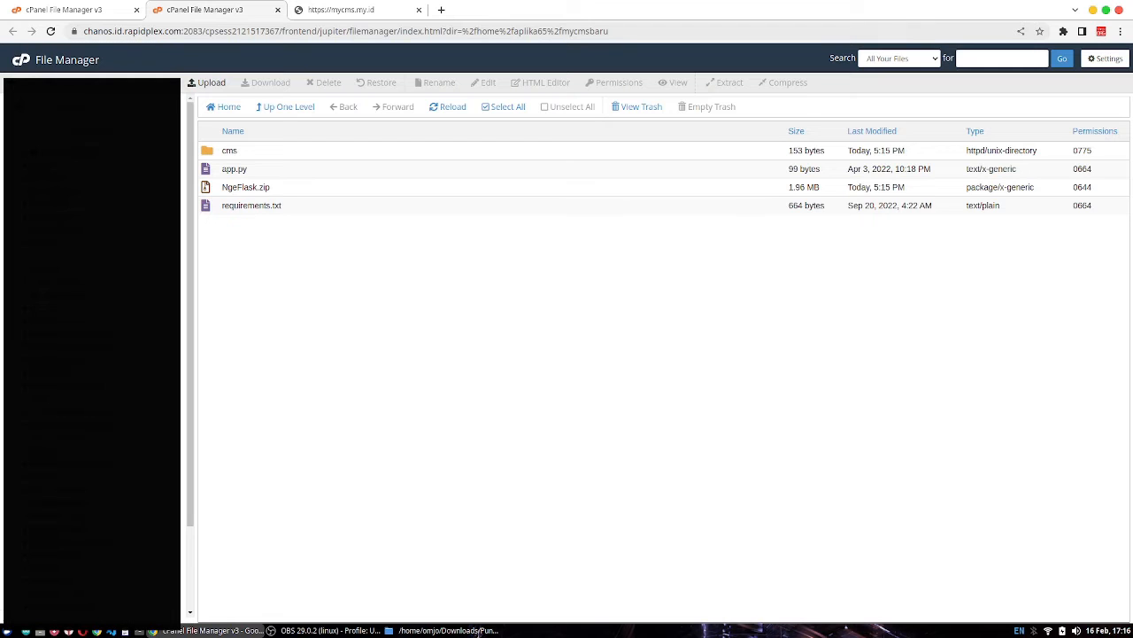
Step: Return to the cPanel Tools page, search the tools for "pyth" and open Setup Python App
click(24, 60)
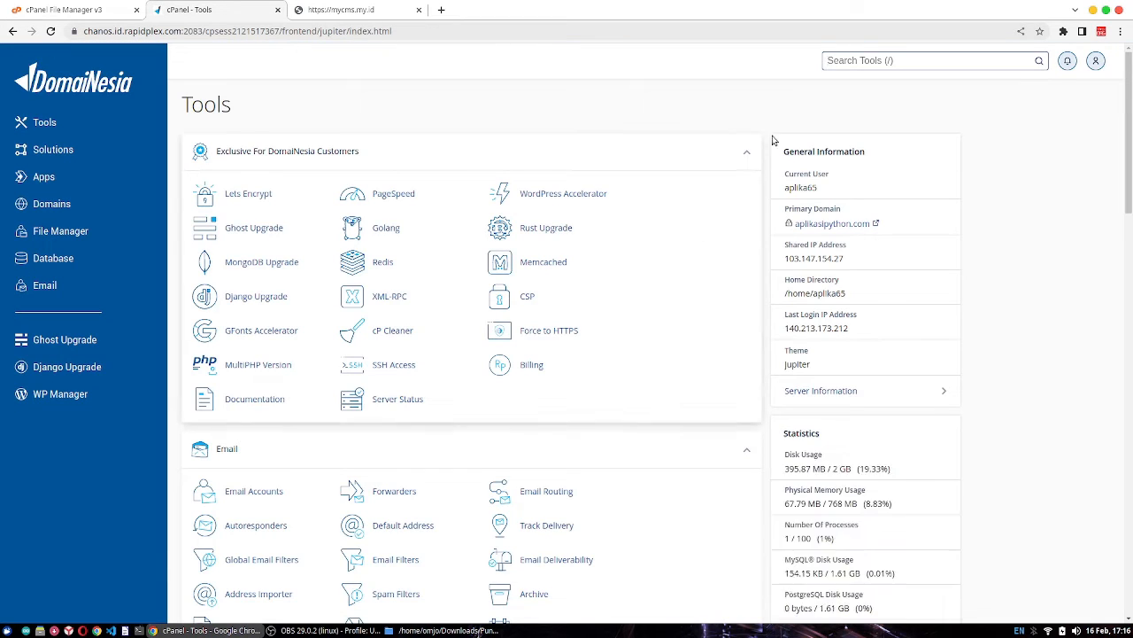
click(869, 61)
text(pyth)
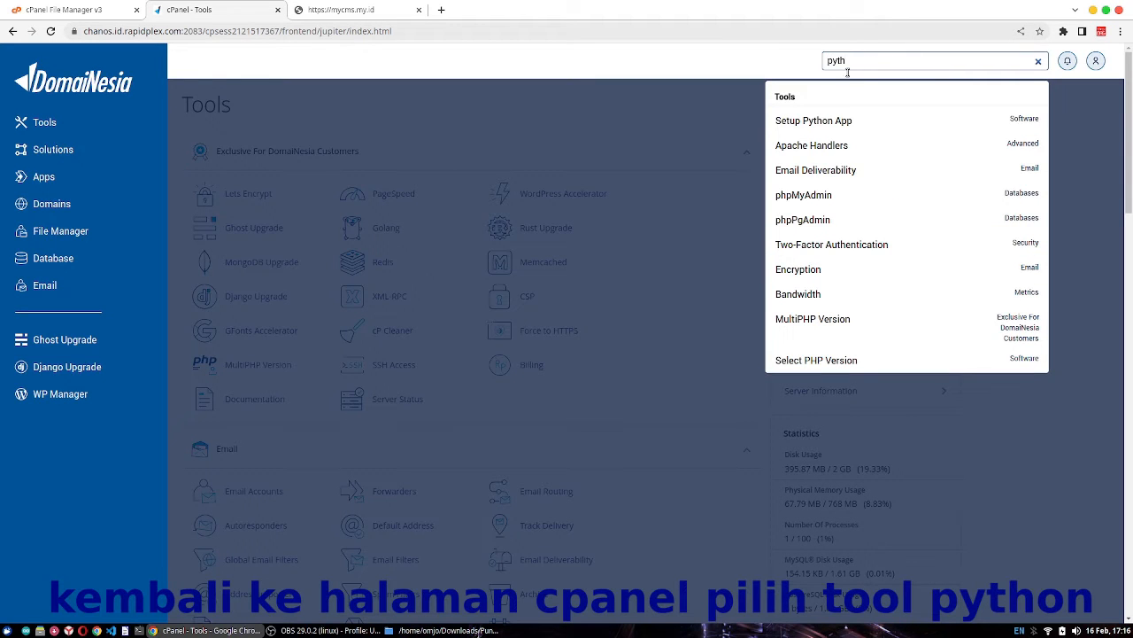
click(831, 123)
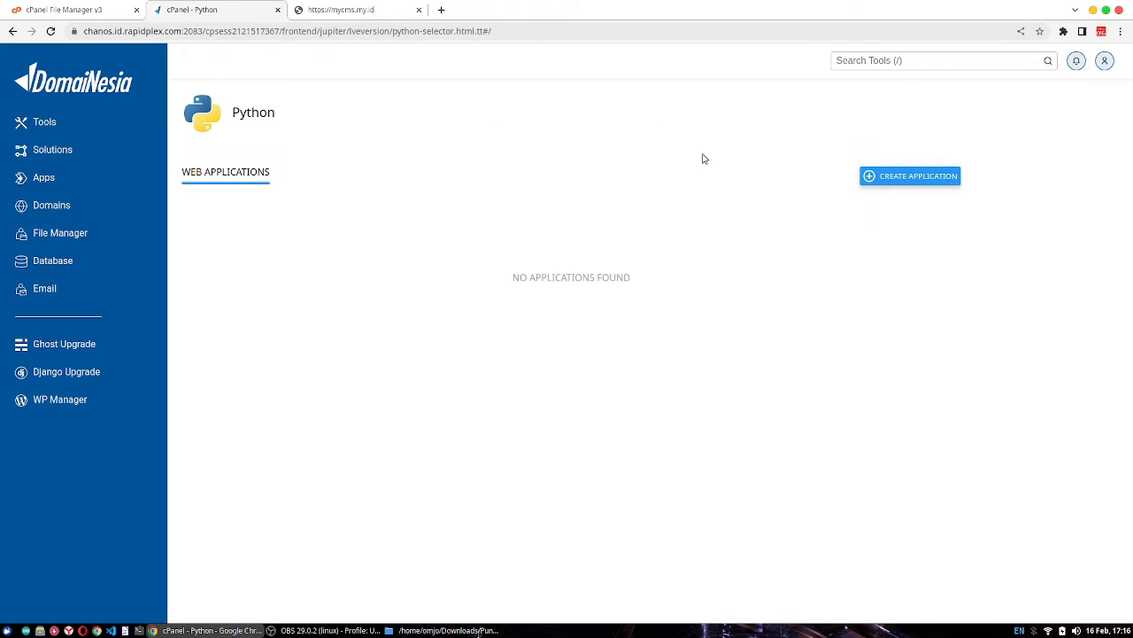
click(884, 178)
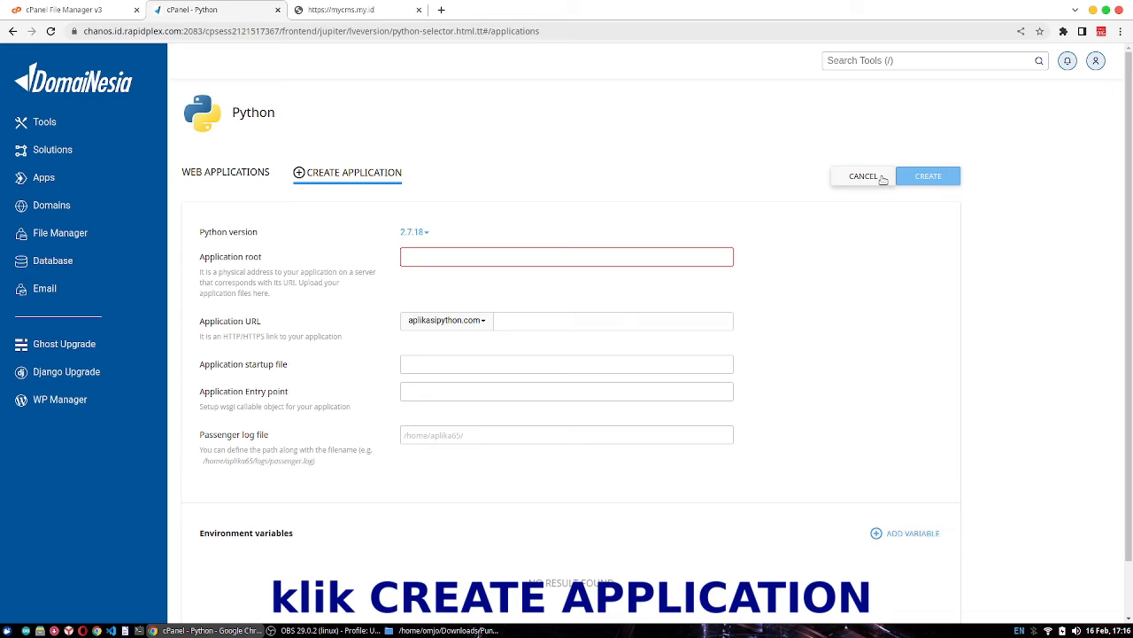
click(413, 232)
click(443, 463)
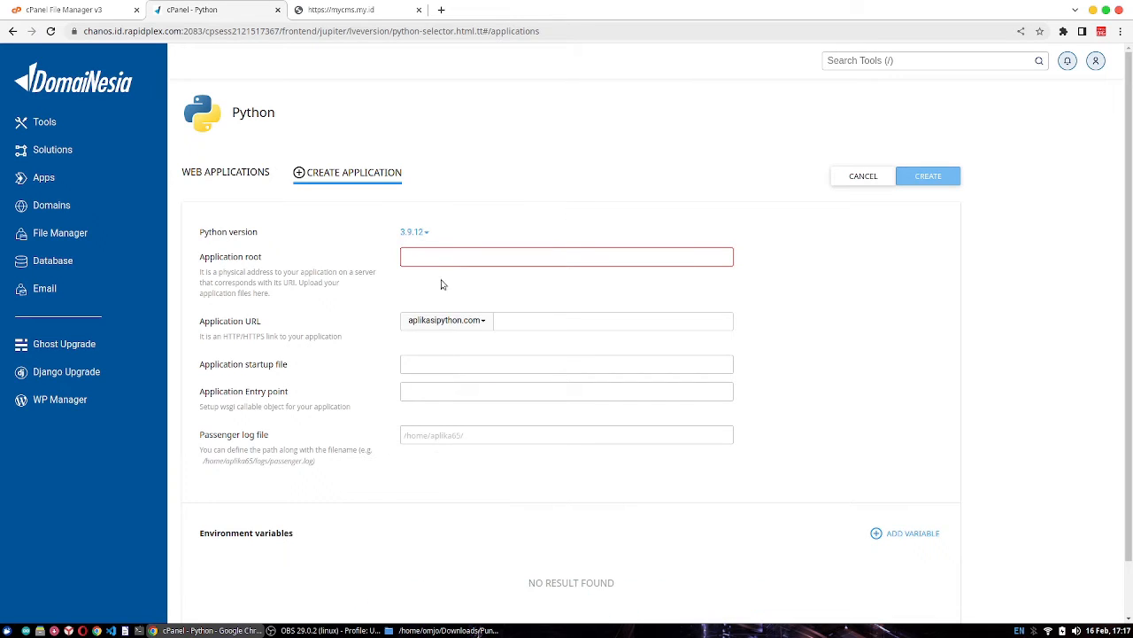
click(441, 257)
text(/home/aplika65/)
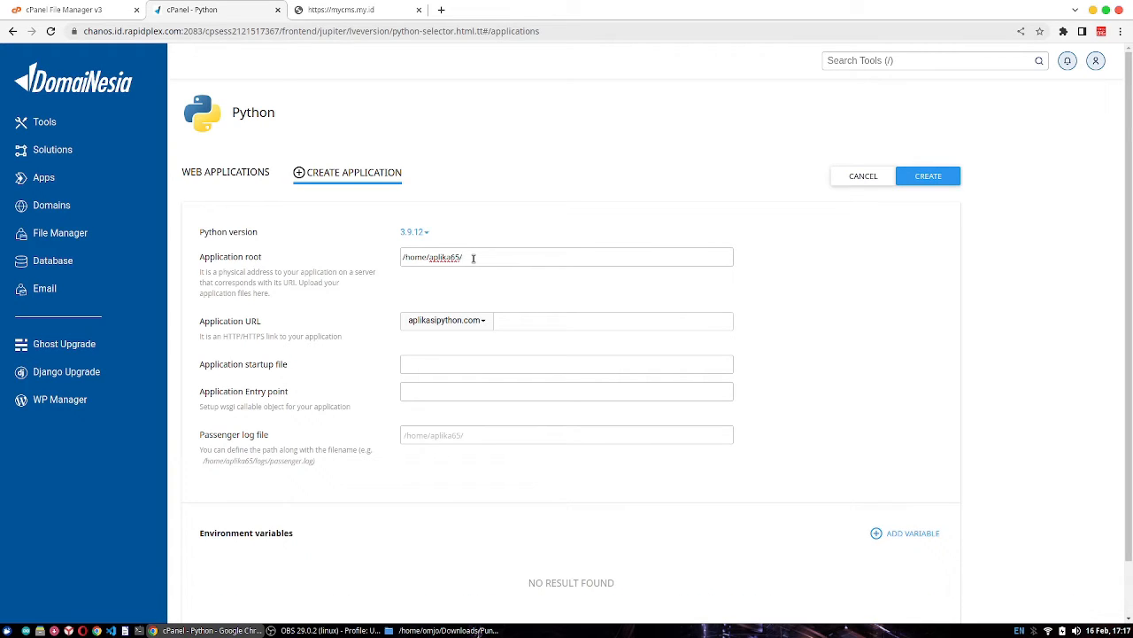
text(mycmsbaru)
Step: Set the application URL to mycms.my.id and the Passenger log file to mycmsbaru, and create the application
click(535, 291)
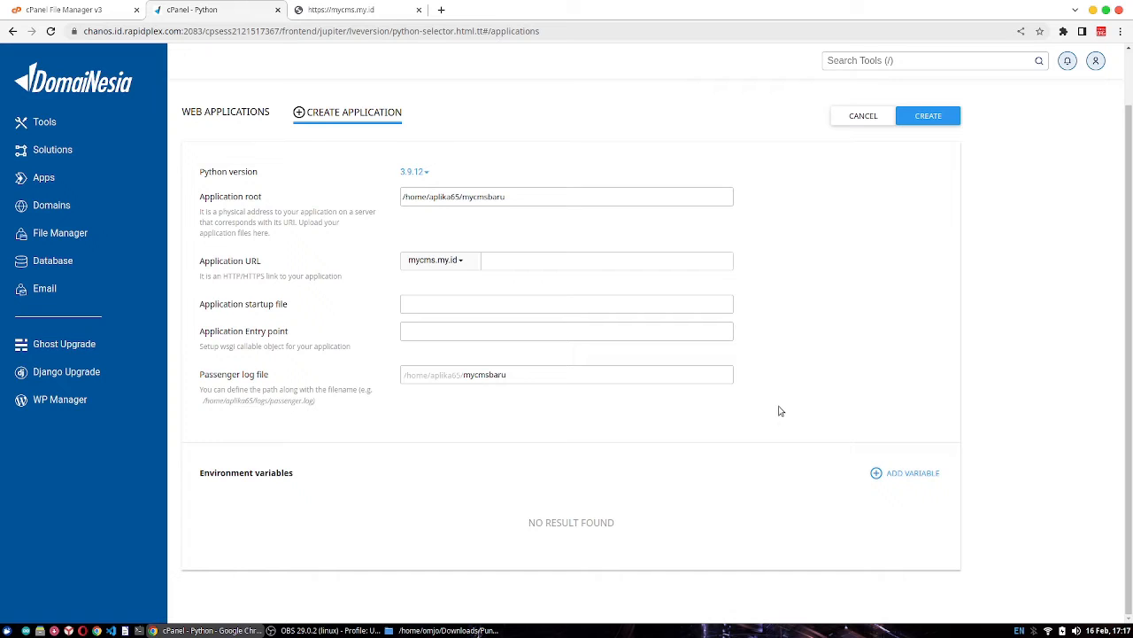
click(928, 116)
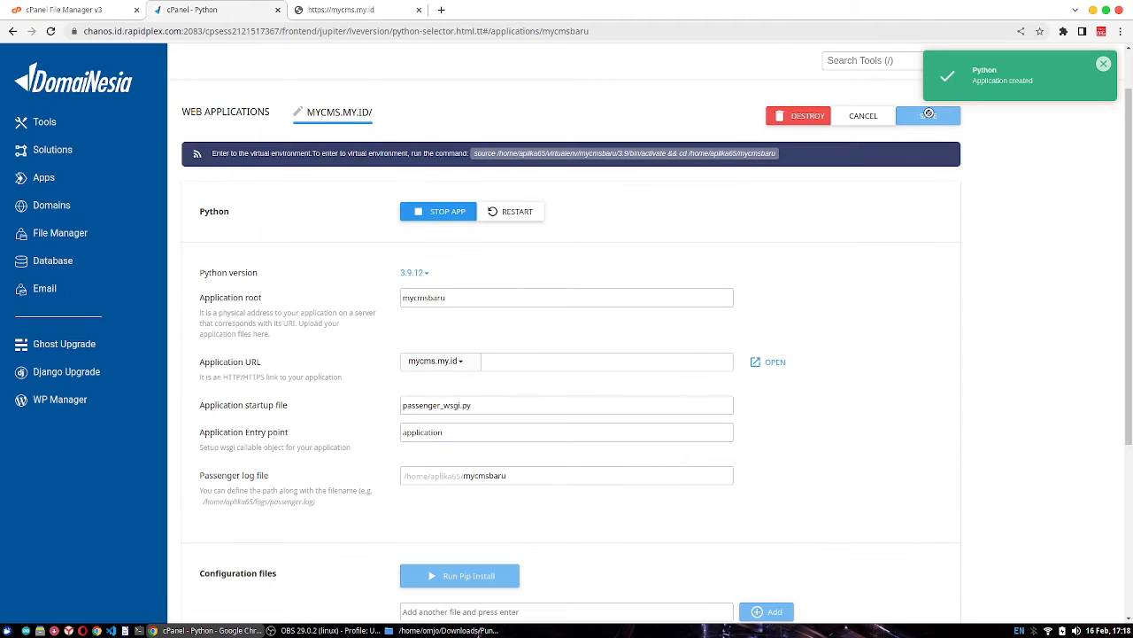
click(1104, 65)
Step: Check the mycms.my.id website, review the Python application's settings, and reload the mycmsbaru folder listing
click(346, 10)
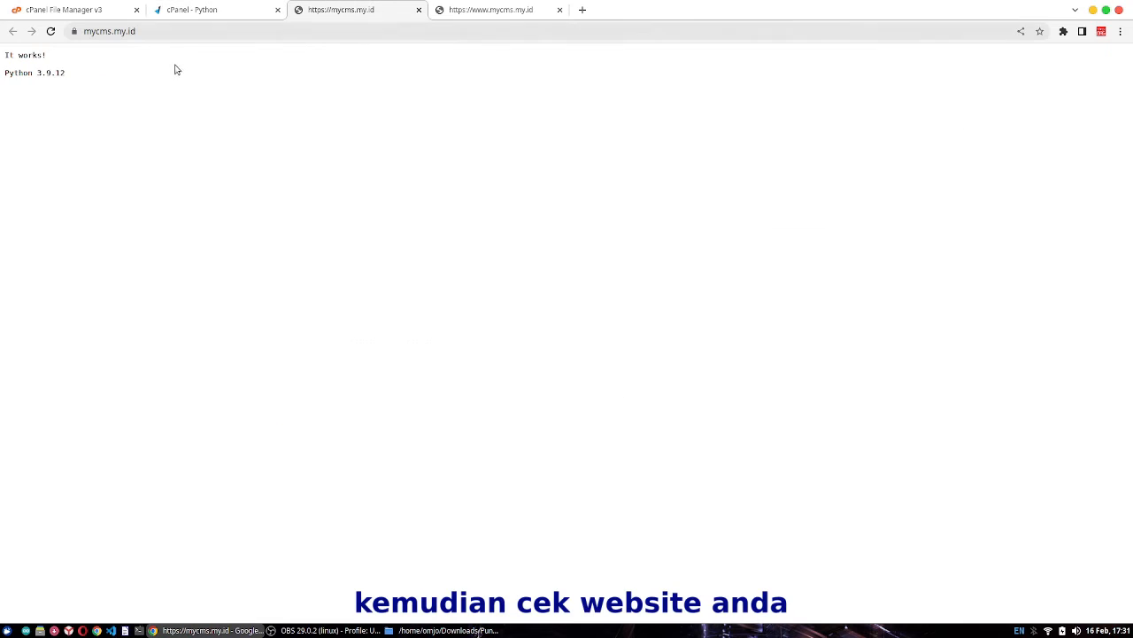
click(225, 16)
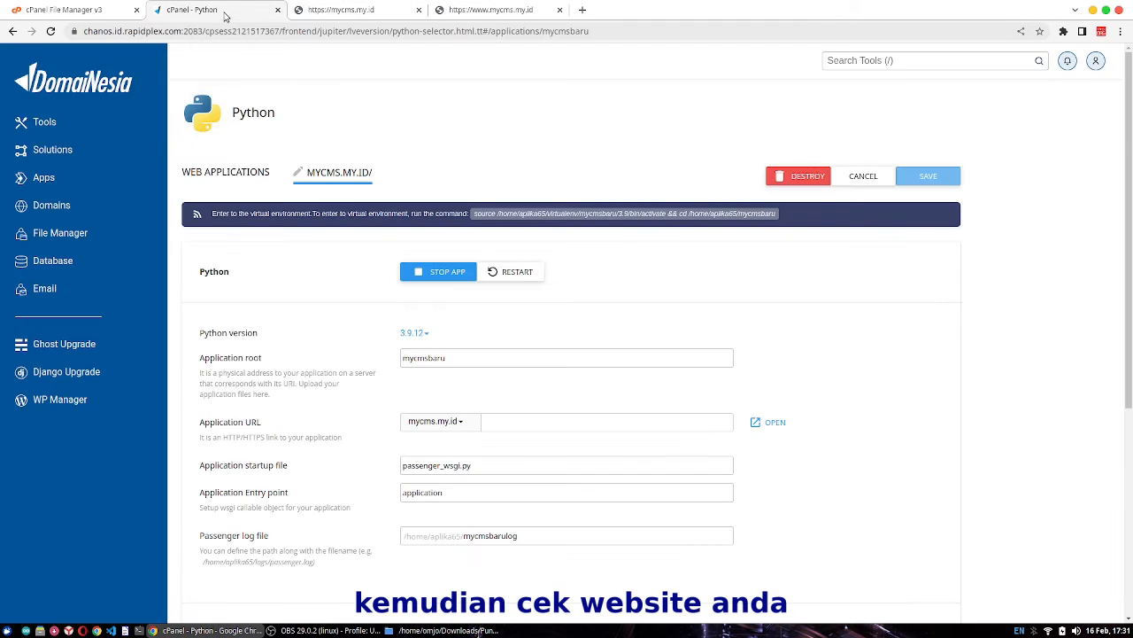
scroll(529, 490, down, 1)
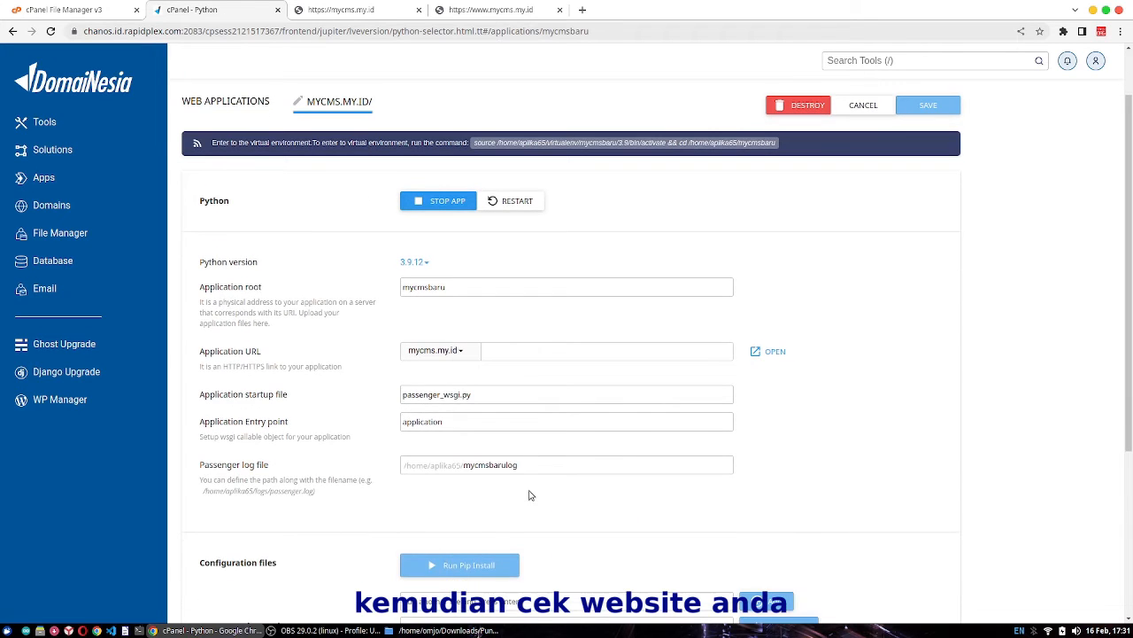
click(96, 5)
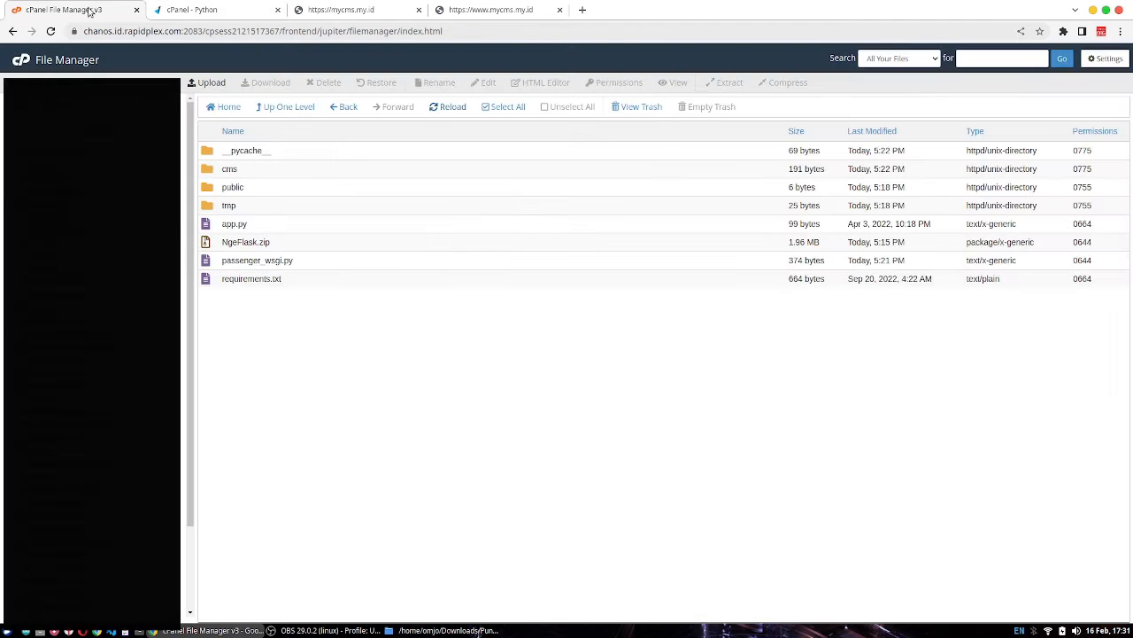
click(447, 107)
Step: Add requirements.txt as a configuration file of the mycms.my.id Python application and run pip install with it
click(210, 12)
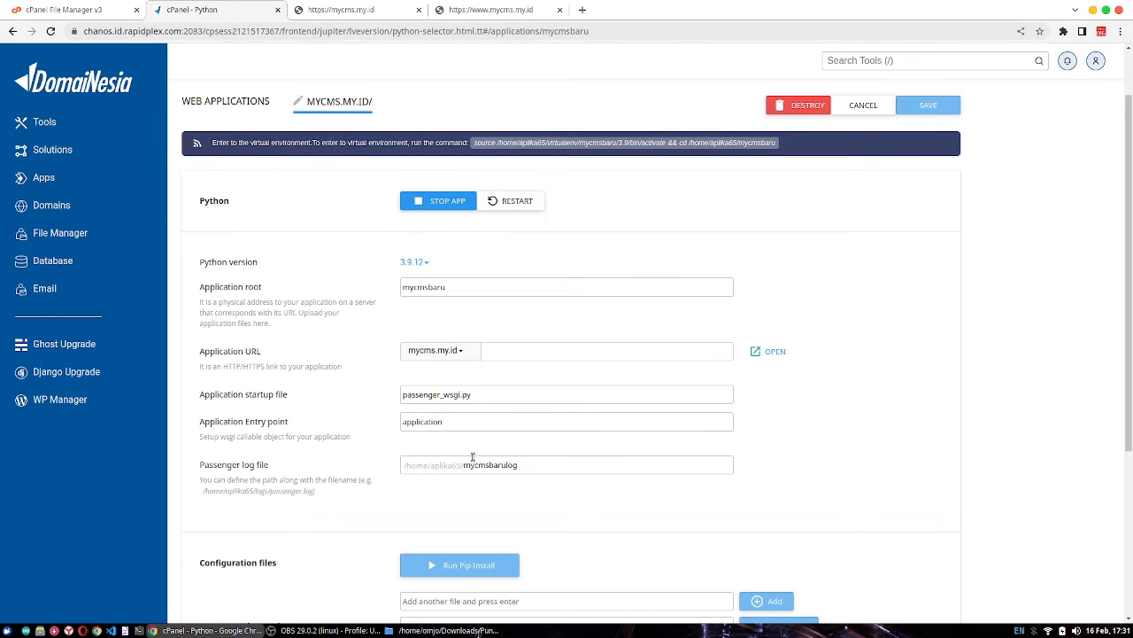
scroll(473, 457, down, 3)
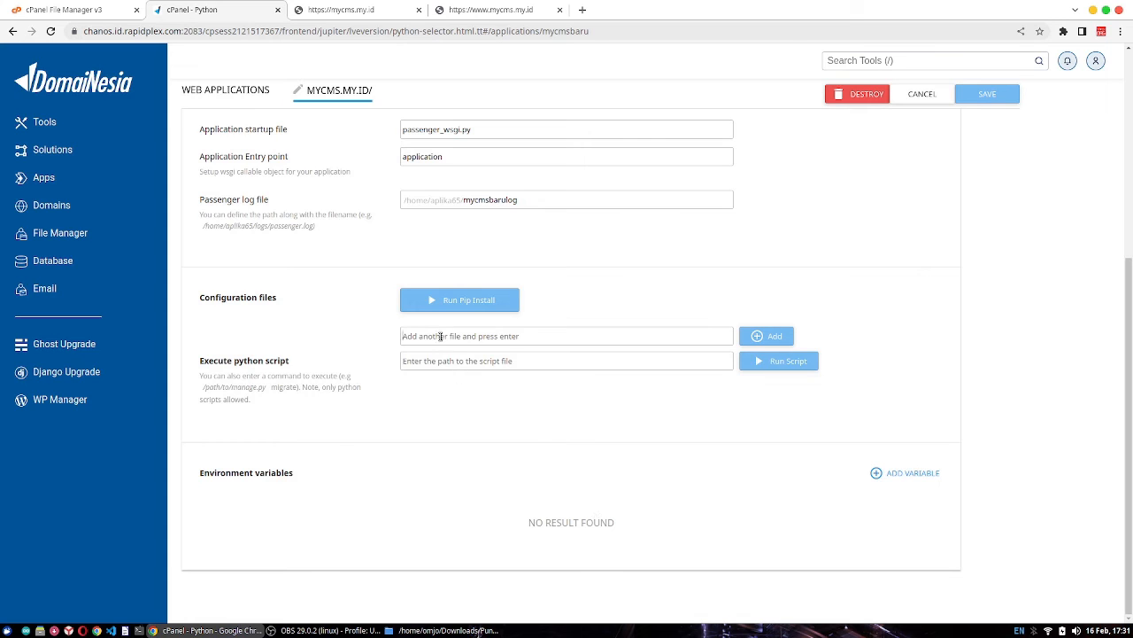
click(440, 337)
text(requirements.txt)
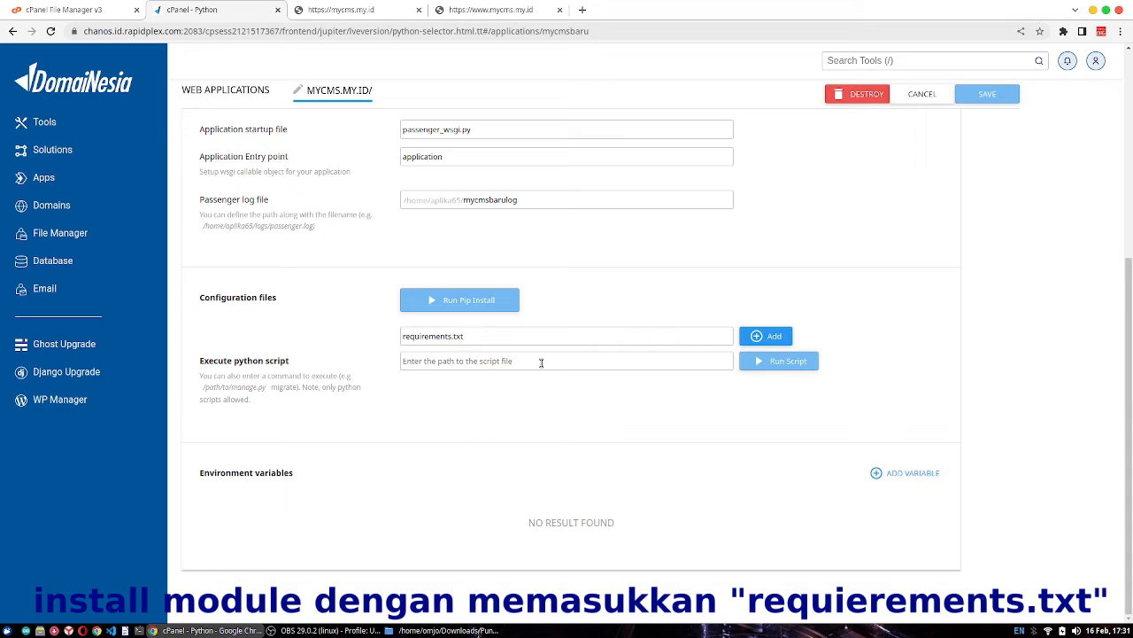
click(770, 338)
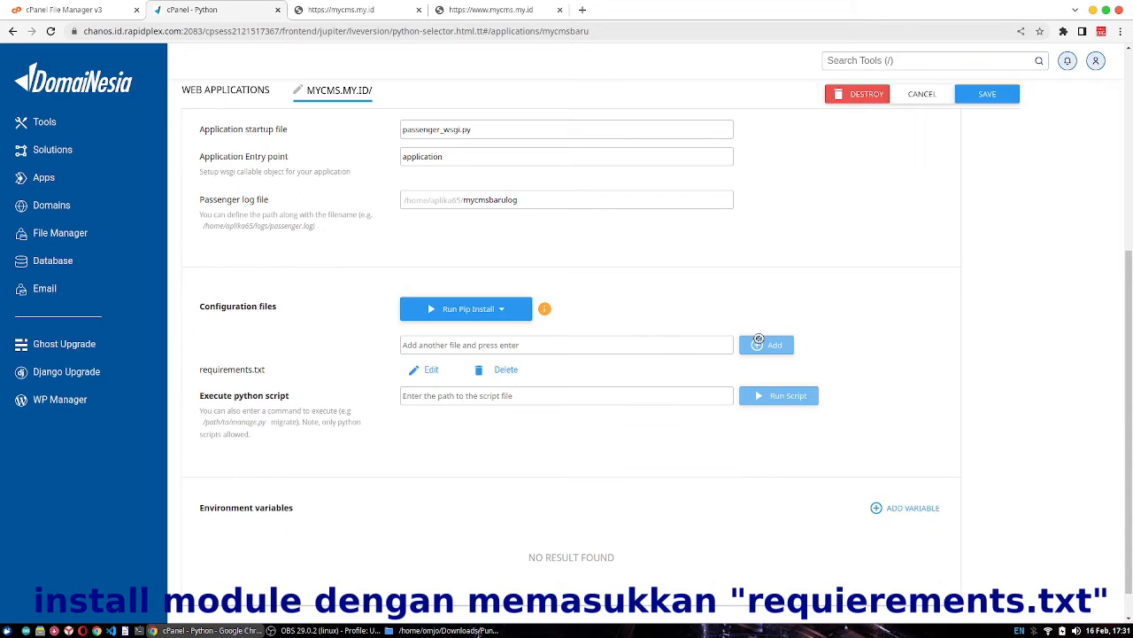
click(494, 313)
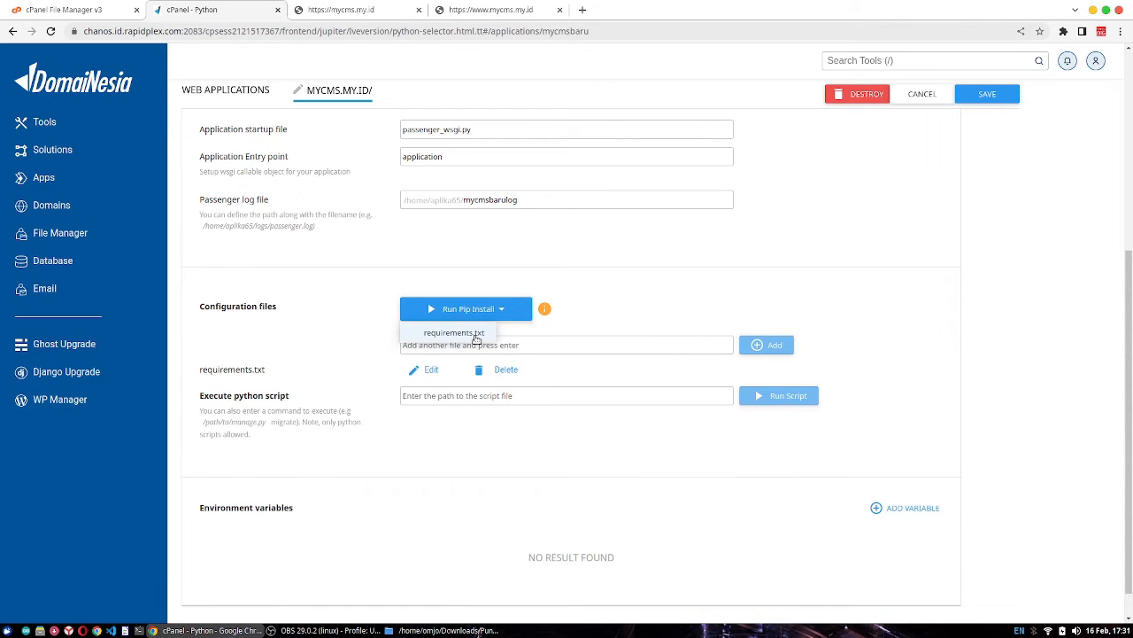
click(453, 330)
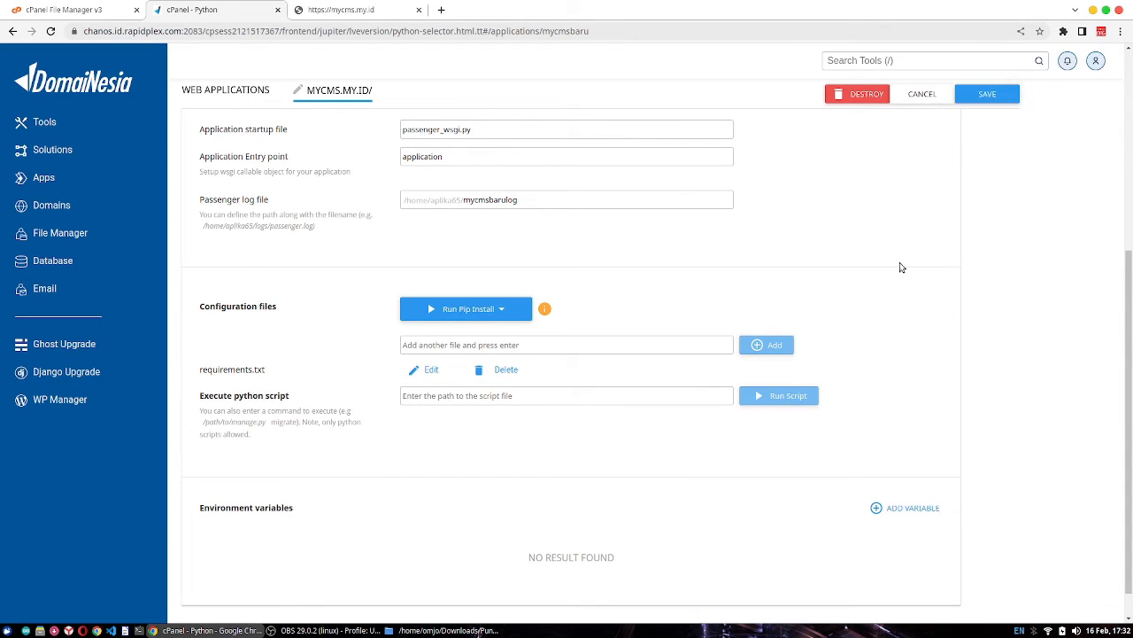
Step: Restart the mycms.my.id Python application and open passenger_wsgi.py from the mycmsbaru folder for editing
scroll(629, 286, up, 4)
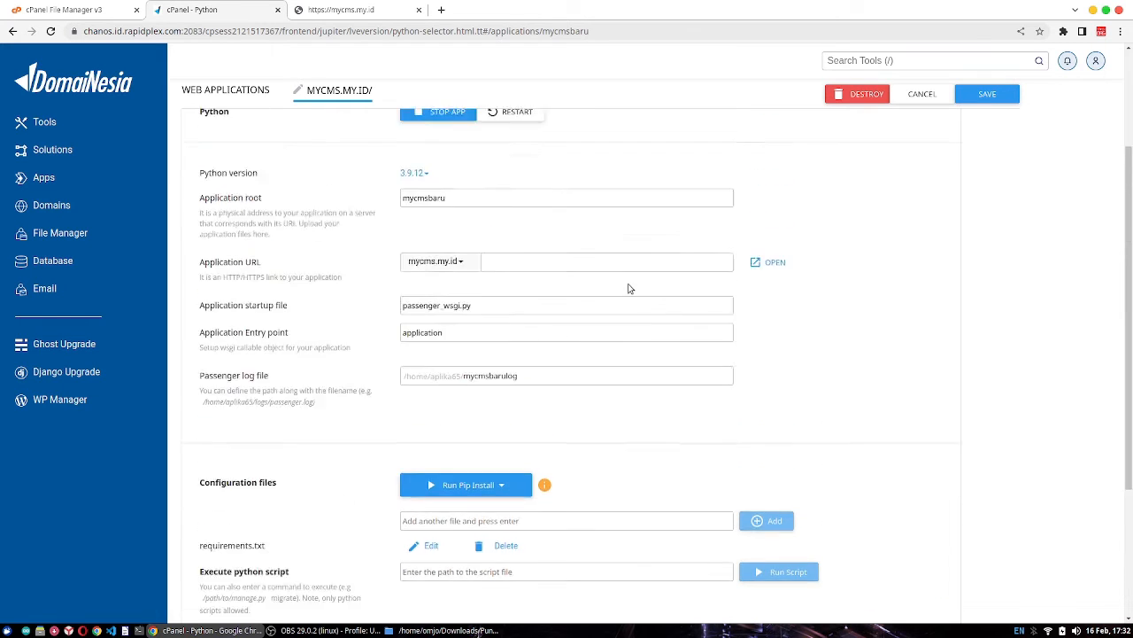
click(508, 274)
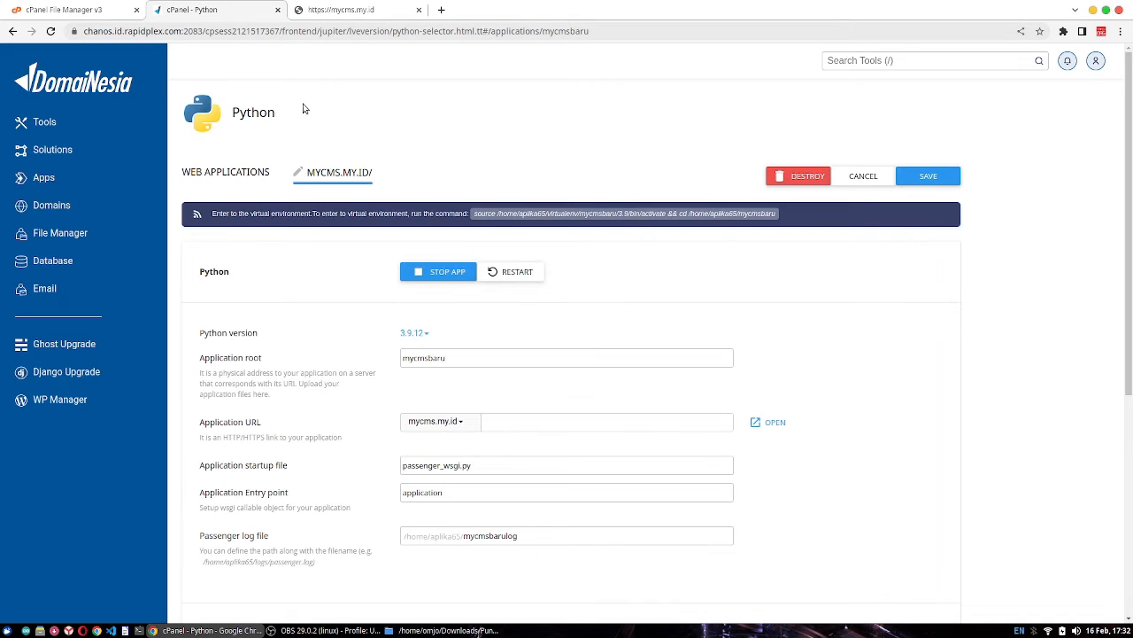
click(75, 10)
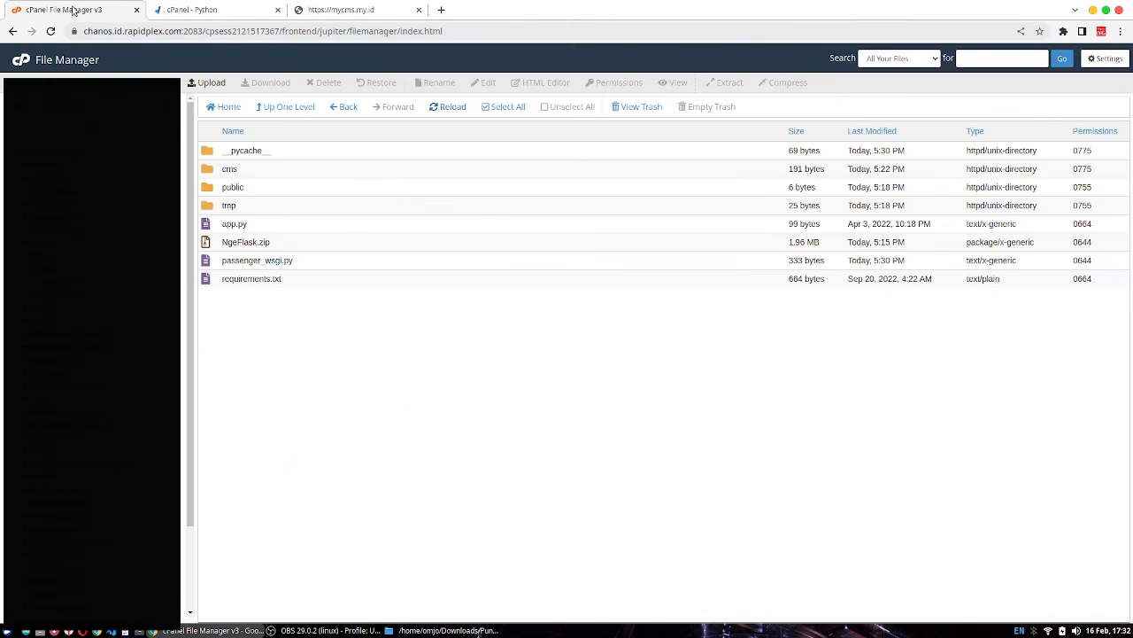
click(437, 107)
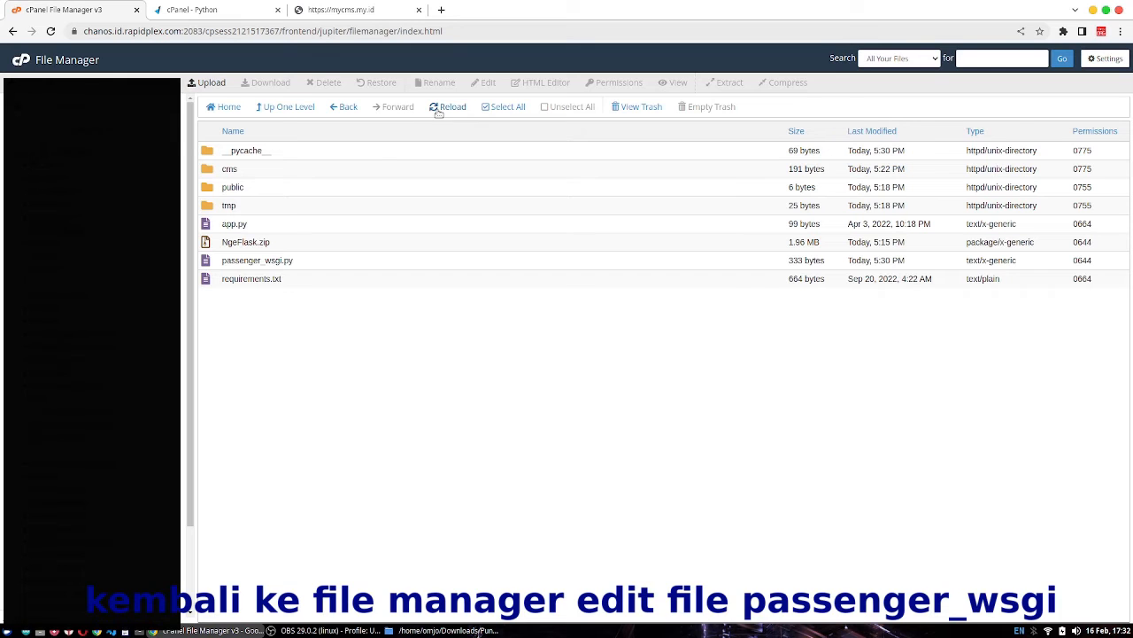
right_click(218, 262)
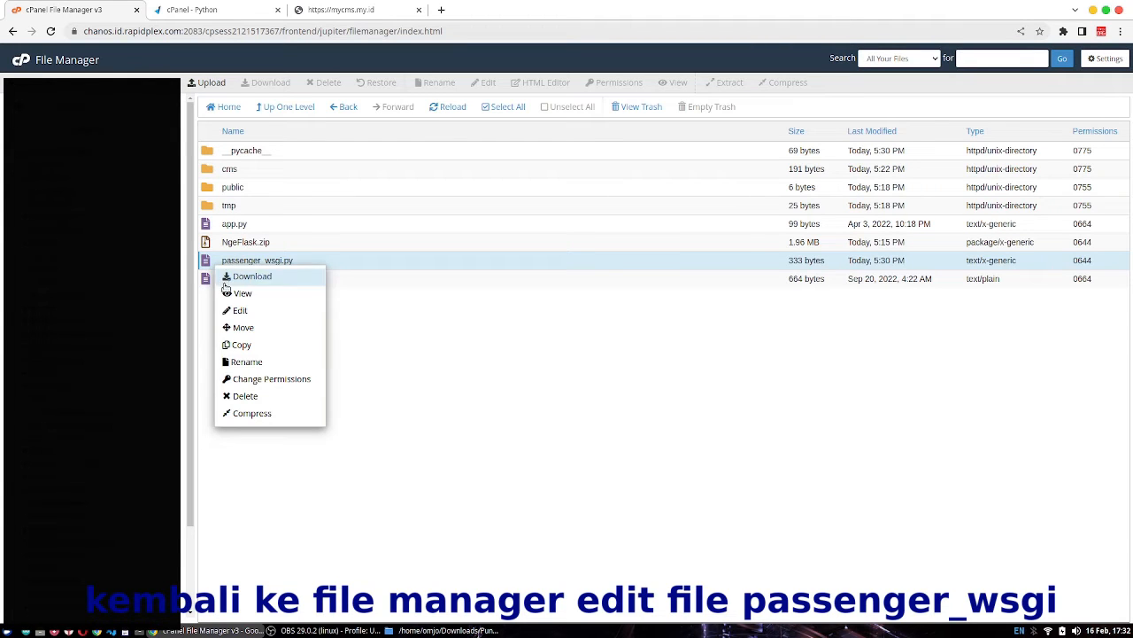
click(234, 310)
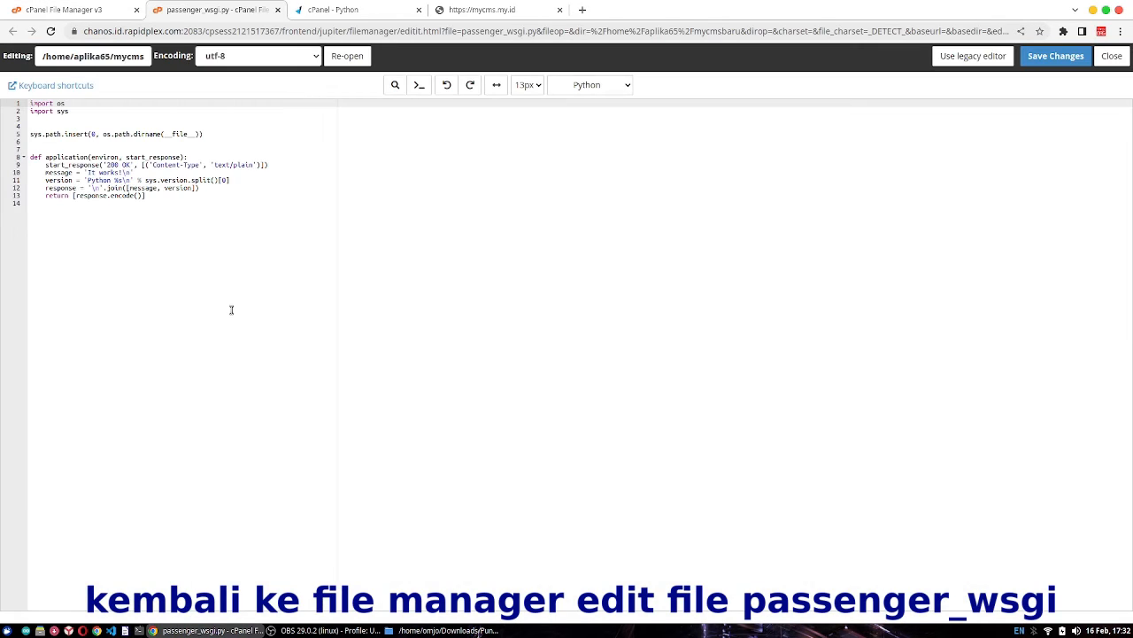
Step: Replace the code below the imports in passenger_wsgi.py with "from app import app as application" and save the file
drag(156, 198, 6, 131)
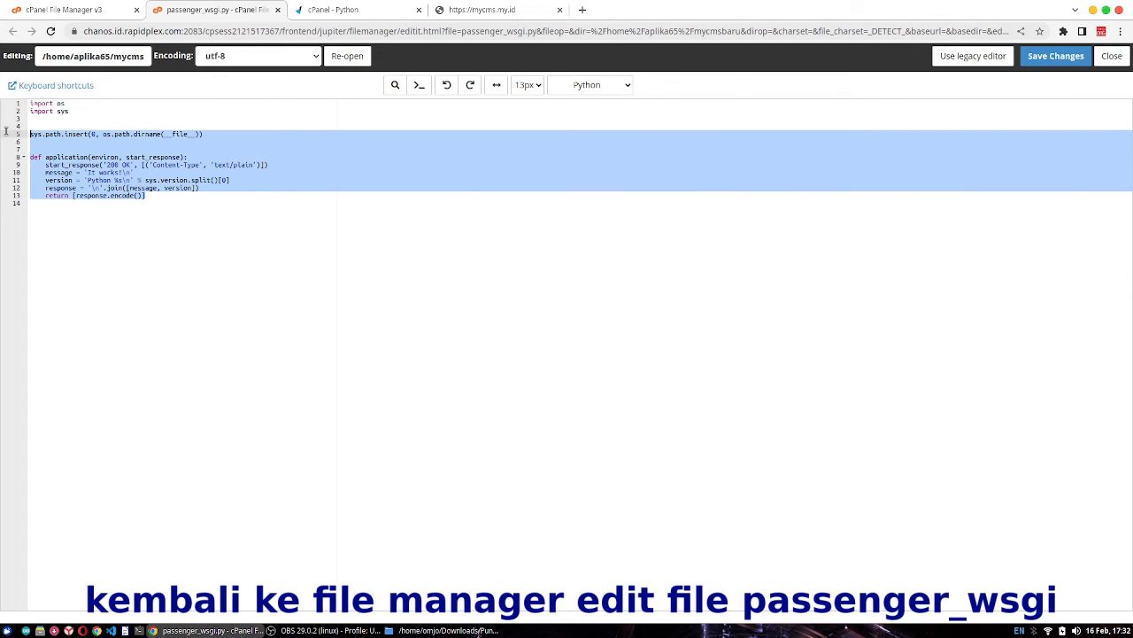
text(source /home/aplika65/virtualenv/mycmsbaru/3.9/bin/activate && cd /home/aplika65/mycmsbaru)
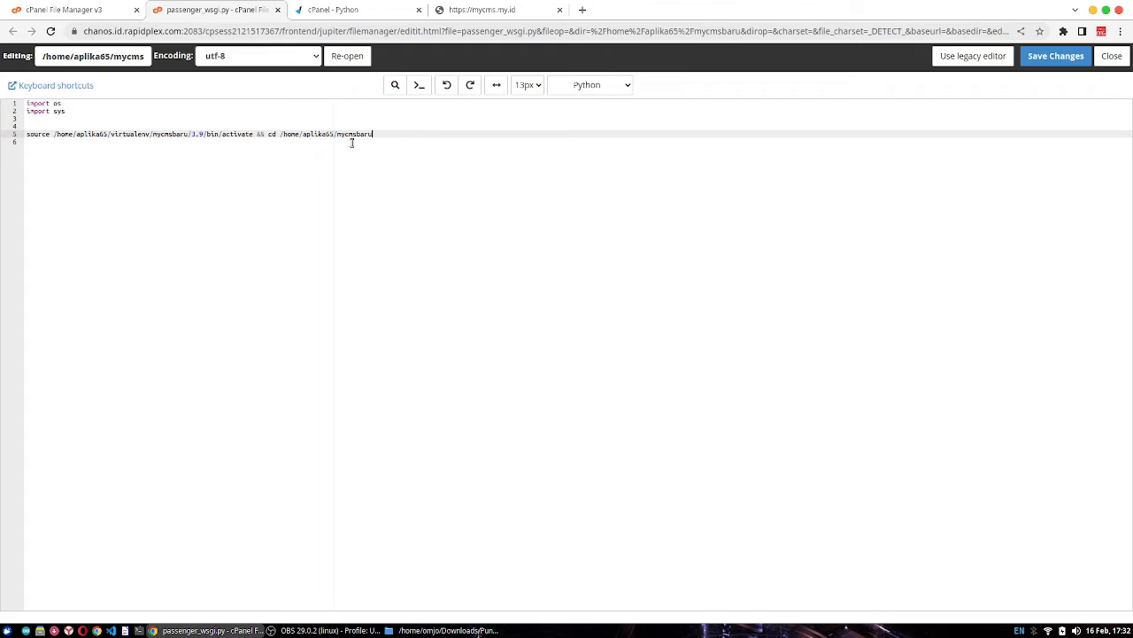
drag(352, 143, 34, 133)
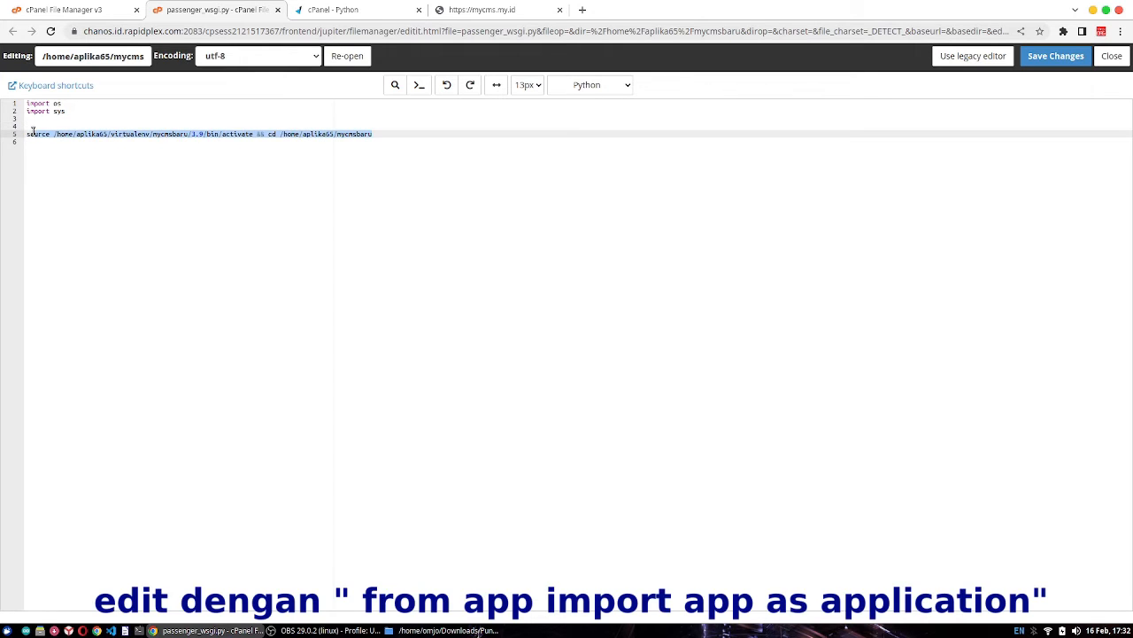
key(BackSpace)
key(BackSpace)
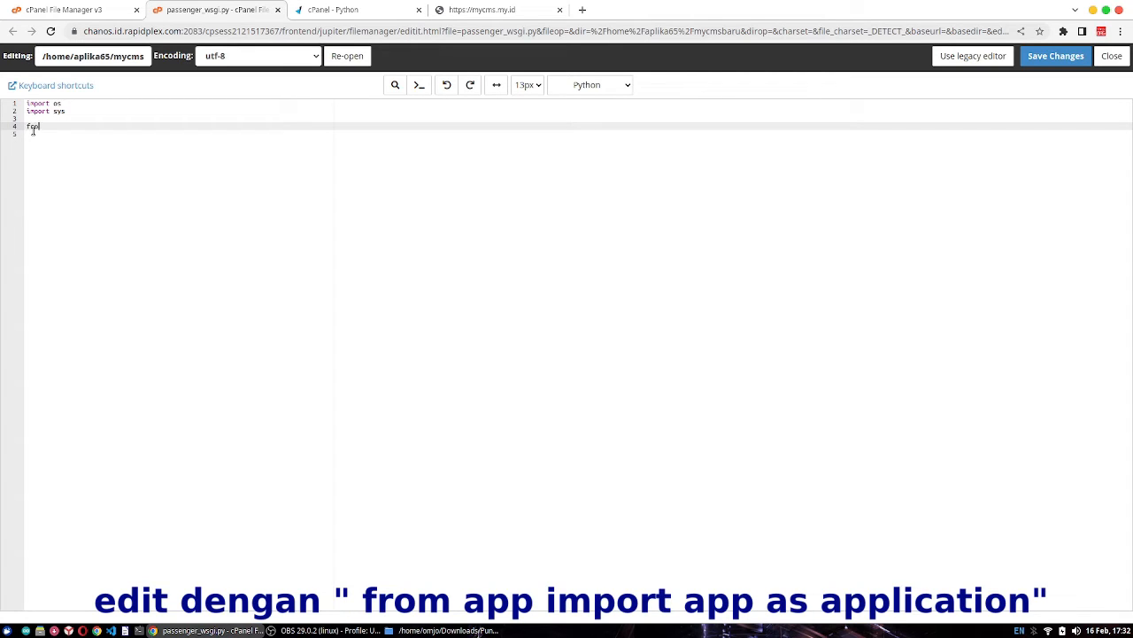
text(from app import app as application)
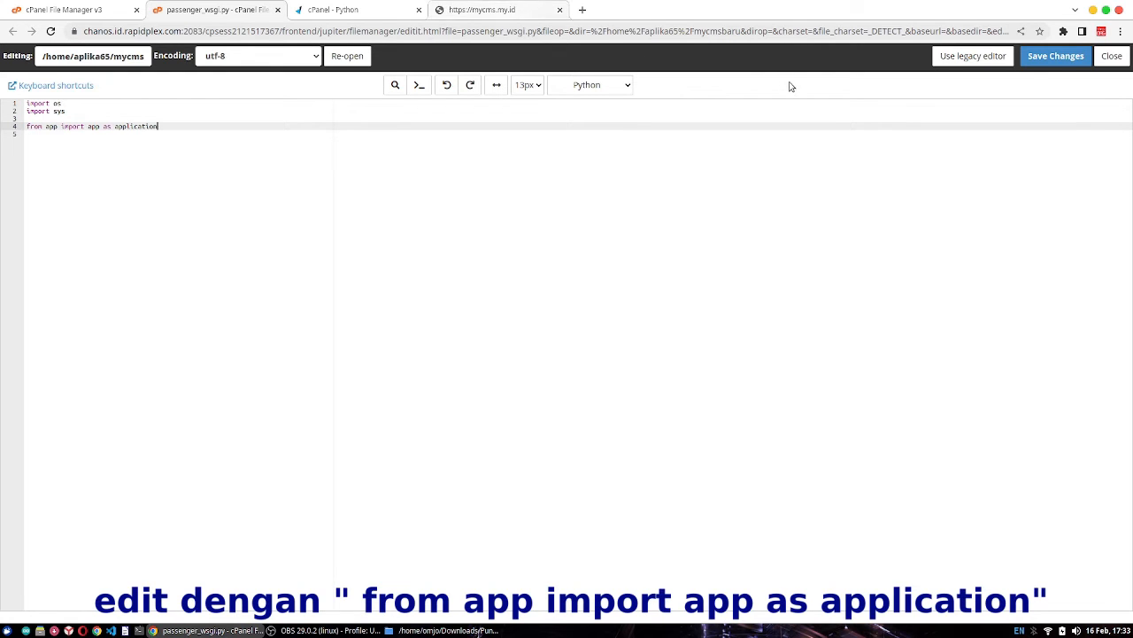
click(1045, 56)
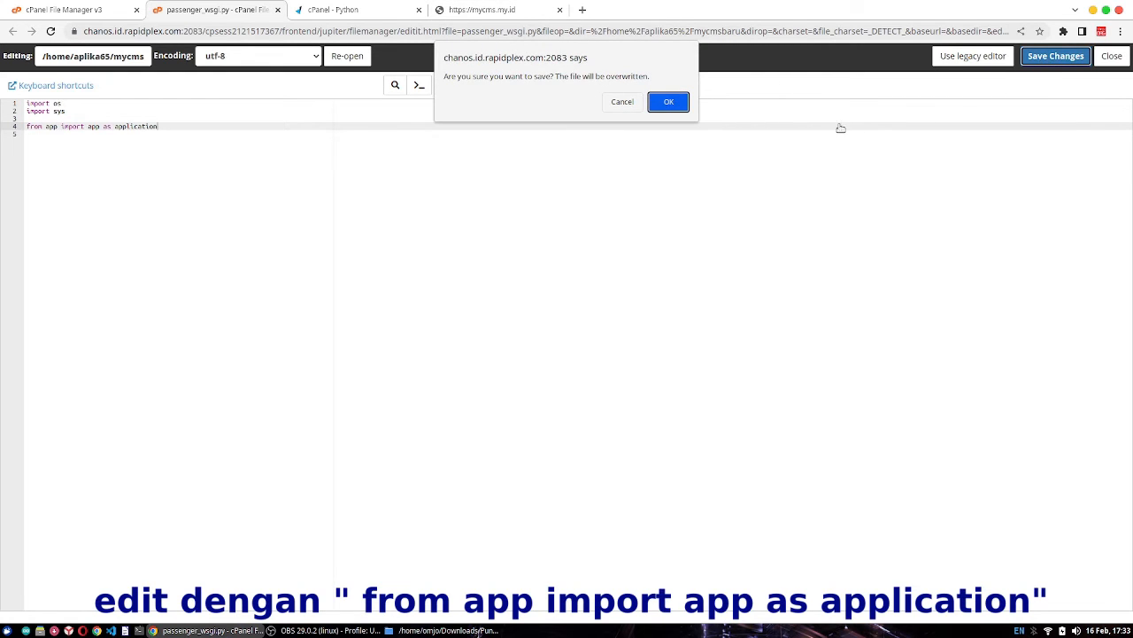
click(667, 103)
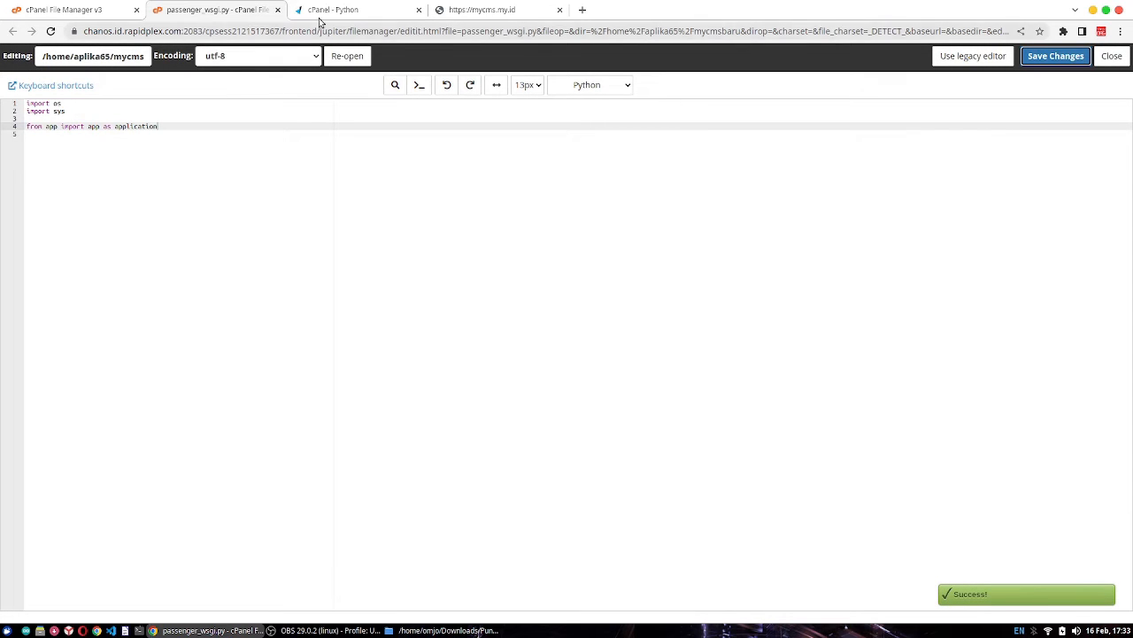
Step: Restart the mycms.my.id Python application and reload its website
click(328, 14)
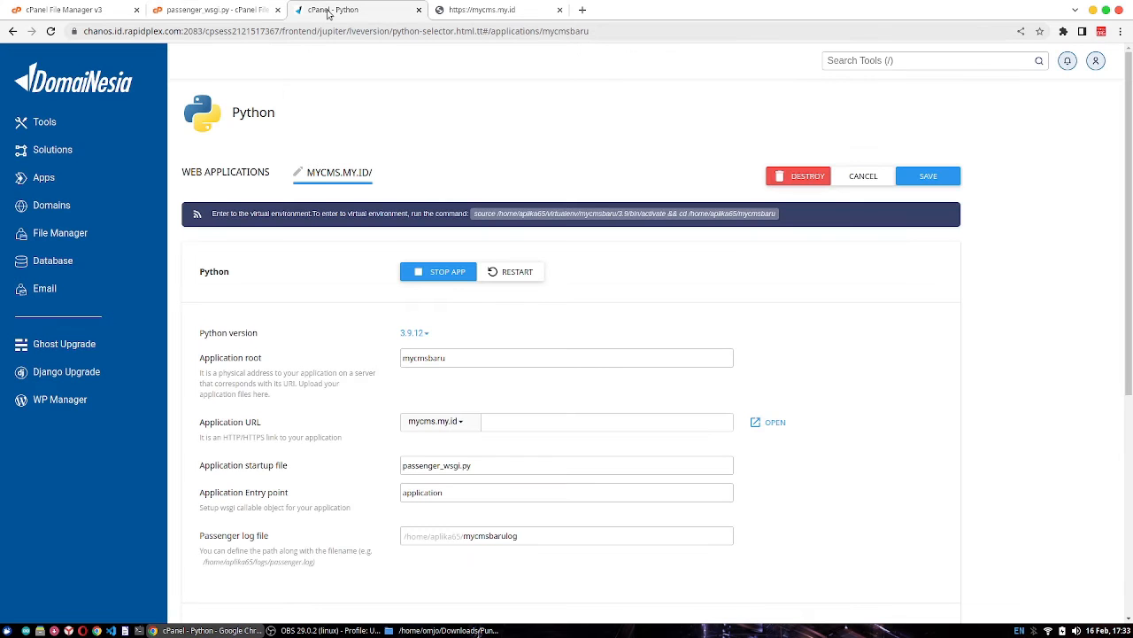
click(517, 272)
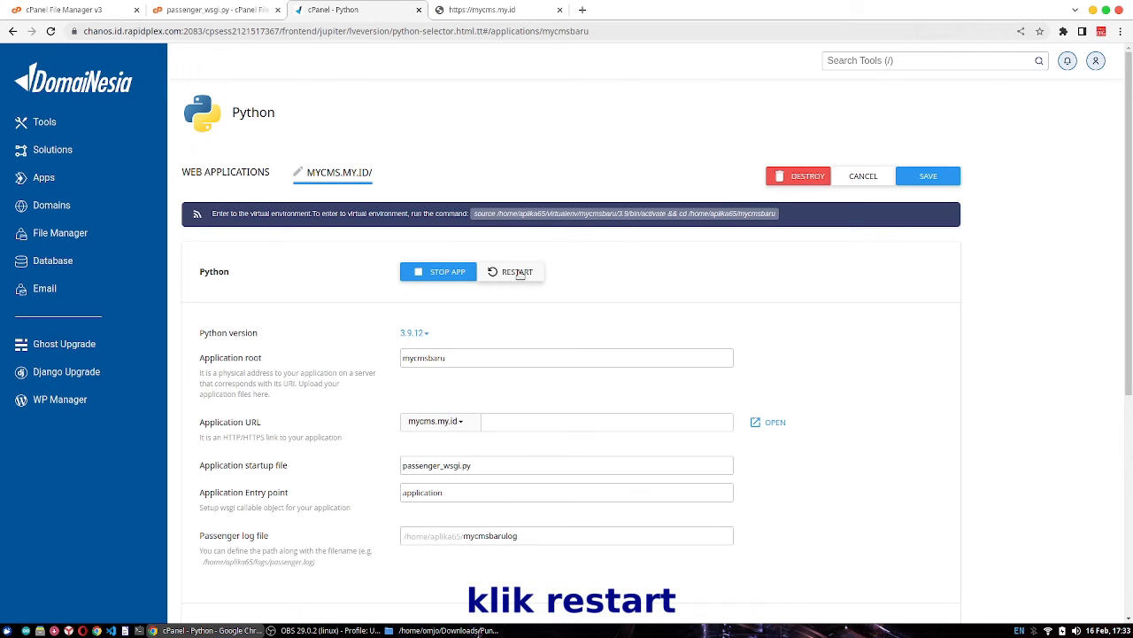
click(482, 10)
click(396, 31)
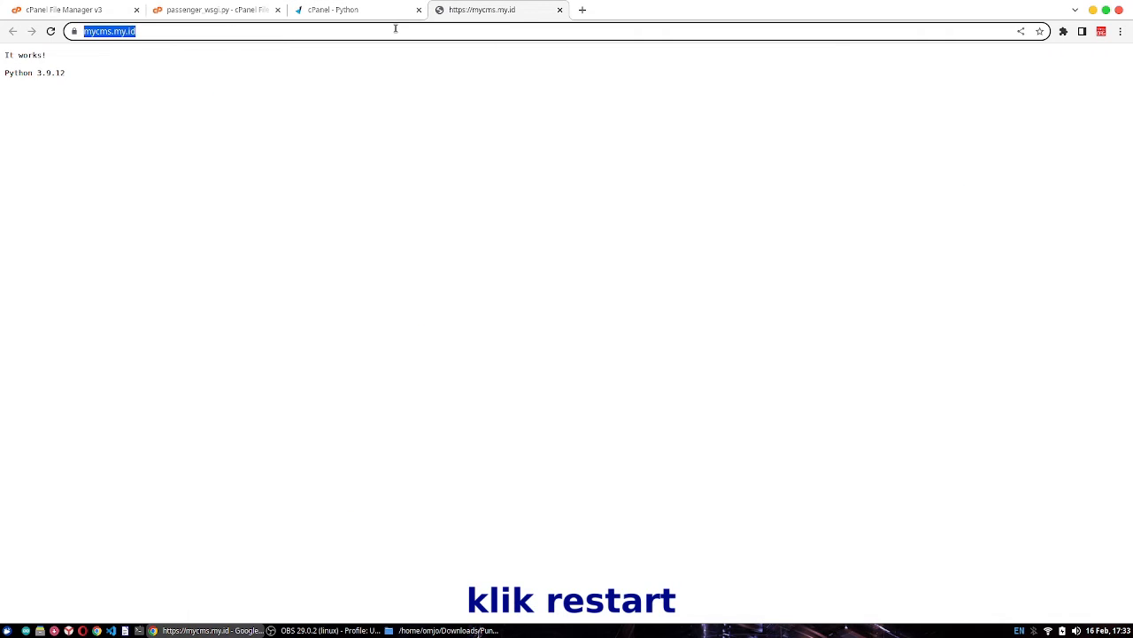
key(Return)
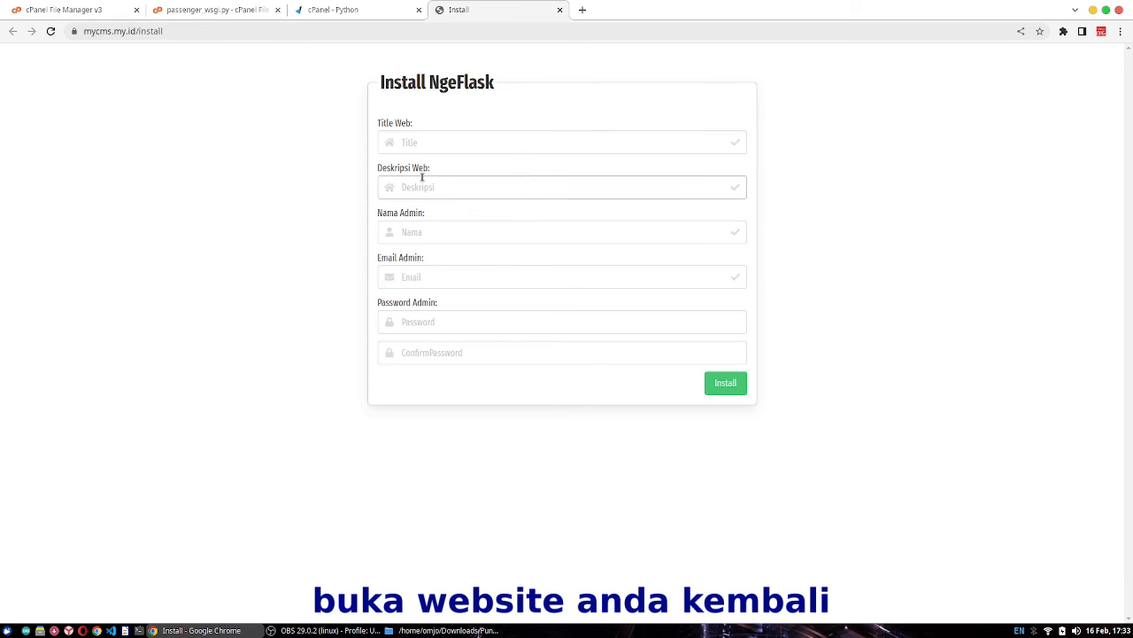
Step: Install NgeFlask titled "Blog Python", described as "Blog Python Yang Dibangun menggunakan CMS Flask Diinstall di Cpanel", with admin name admin, the admin's e-mail and password
click(428, 144)
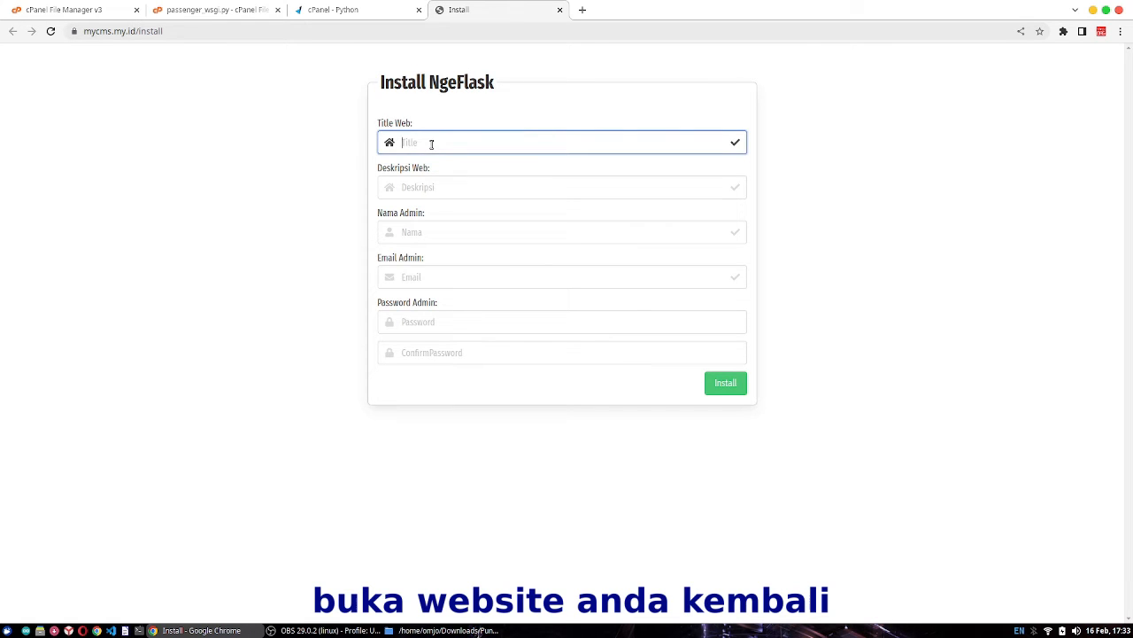
text(A)
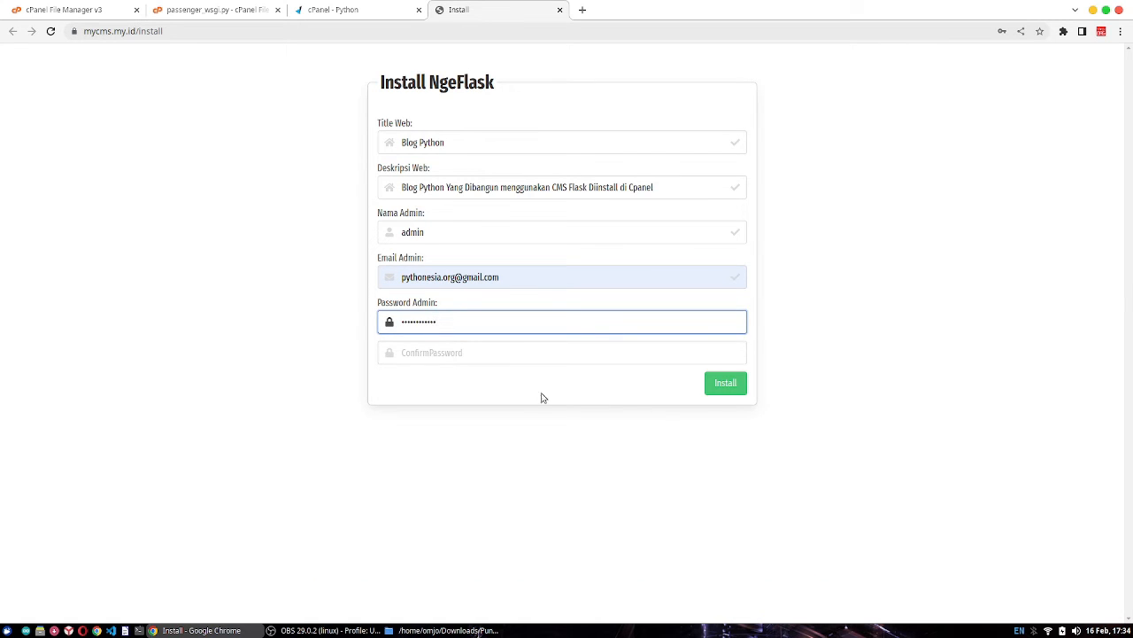
click(458, 352)
text(••)
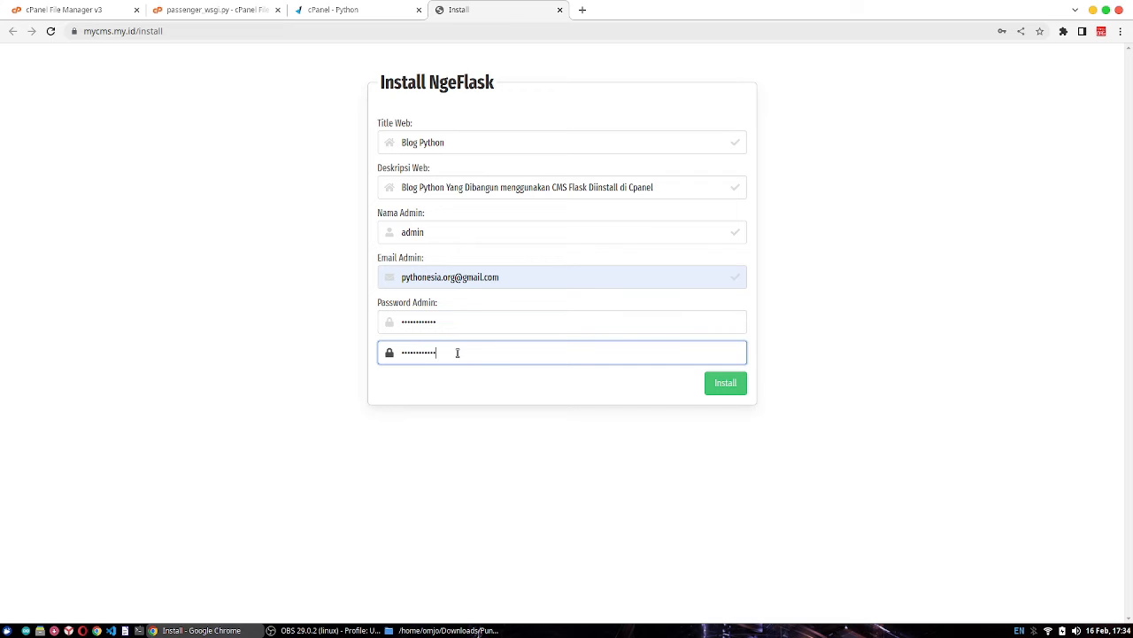
click(966, 274)
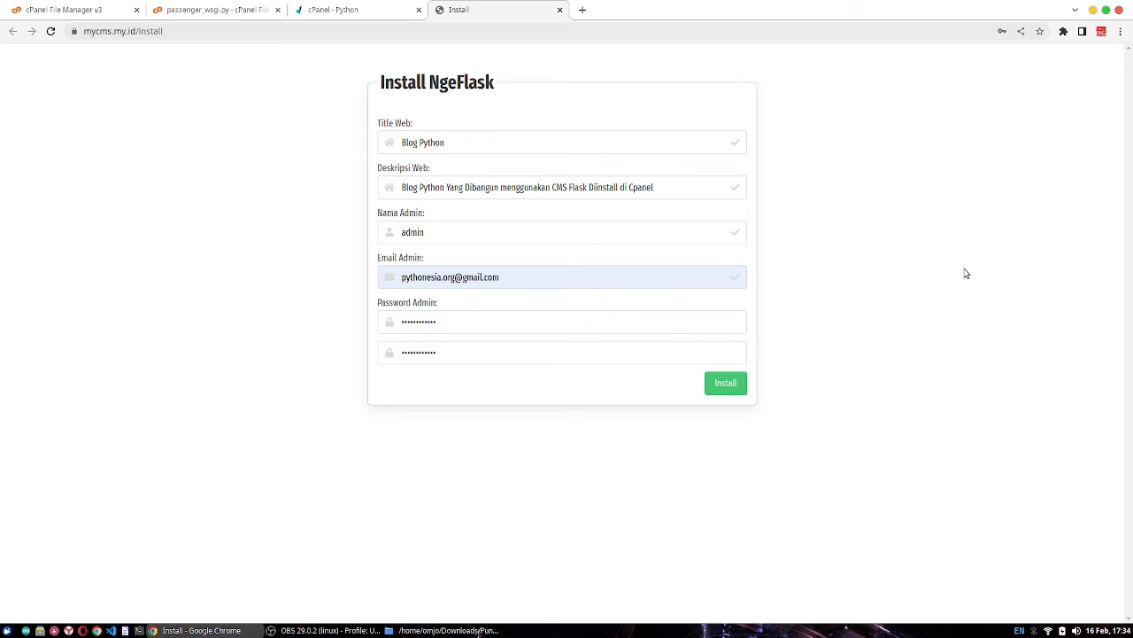
click(735, 386)
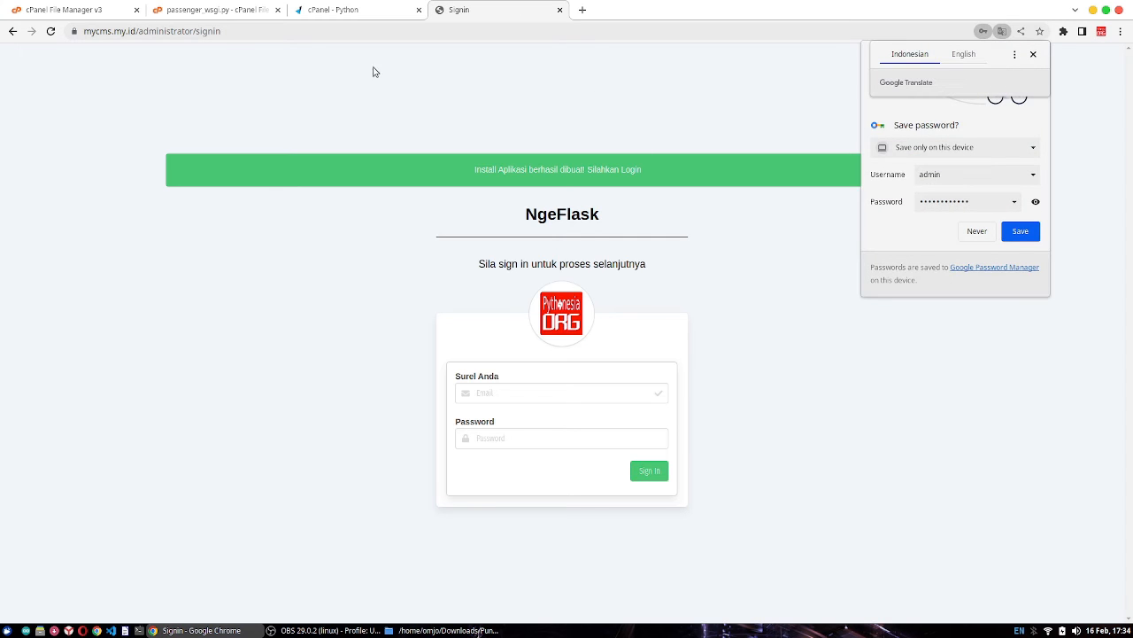
Step: Open the home page of mycms.my.id and dismiss the offer to save the password
click(256, 35)
click(252, 31)
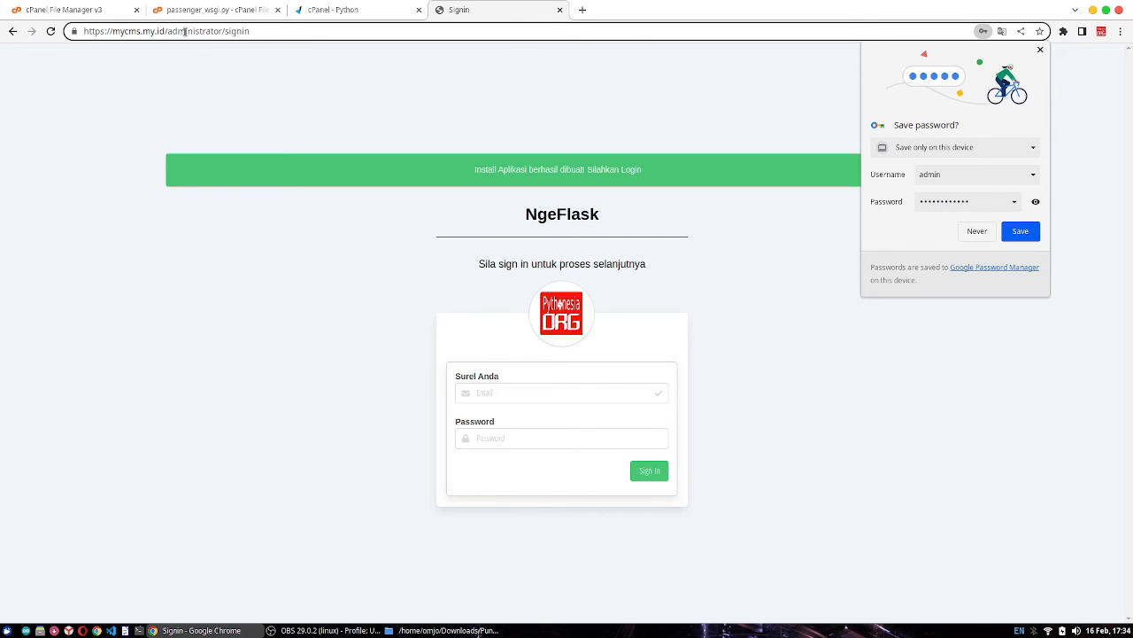
drag(166, 31, 399, 56)
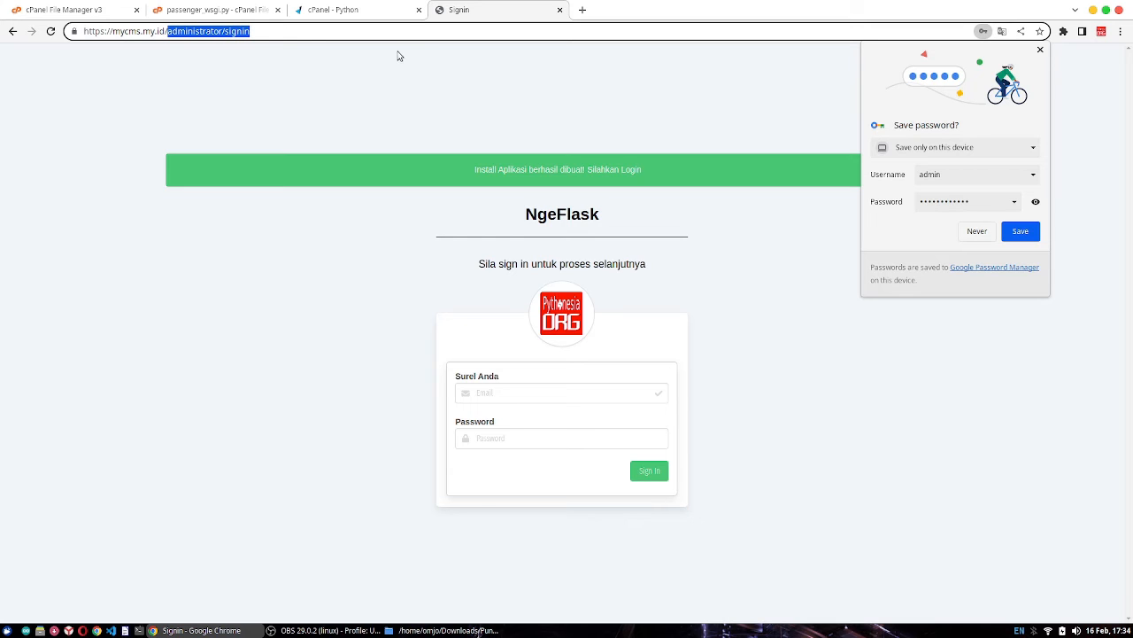
key(BackSpace)
key(Return)
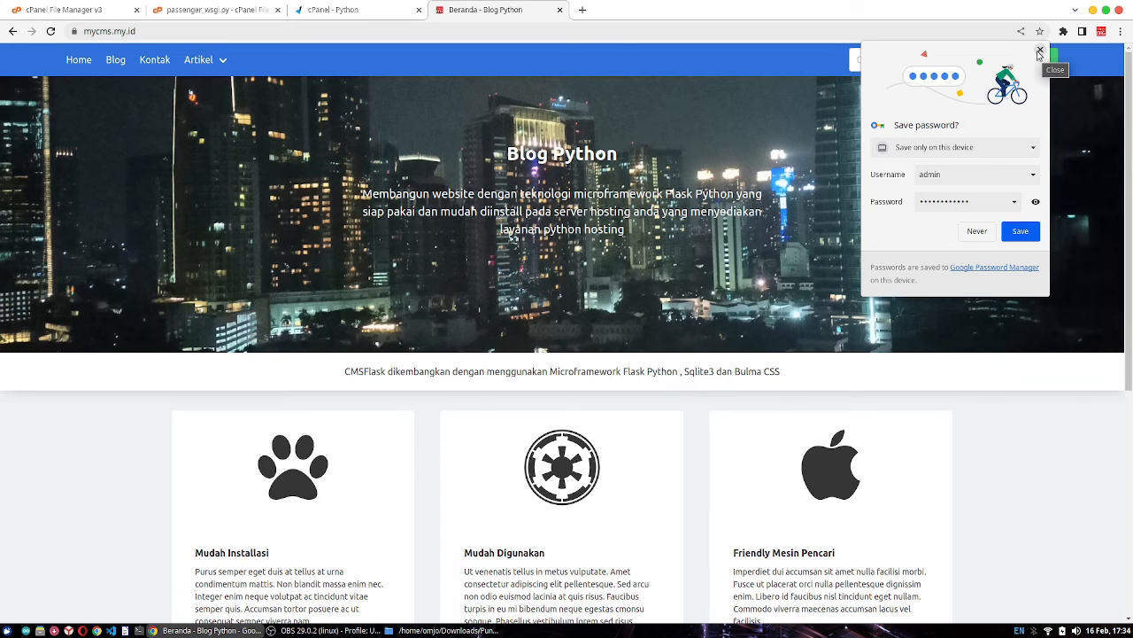
click(1041, 51)
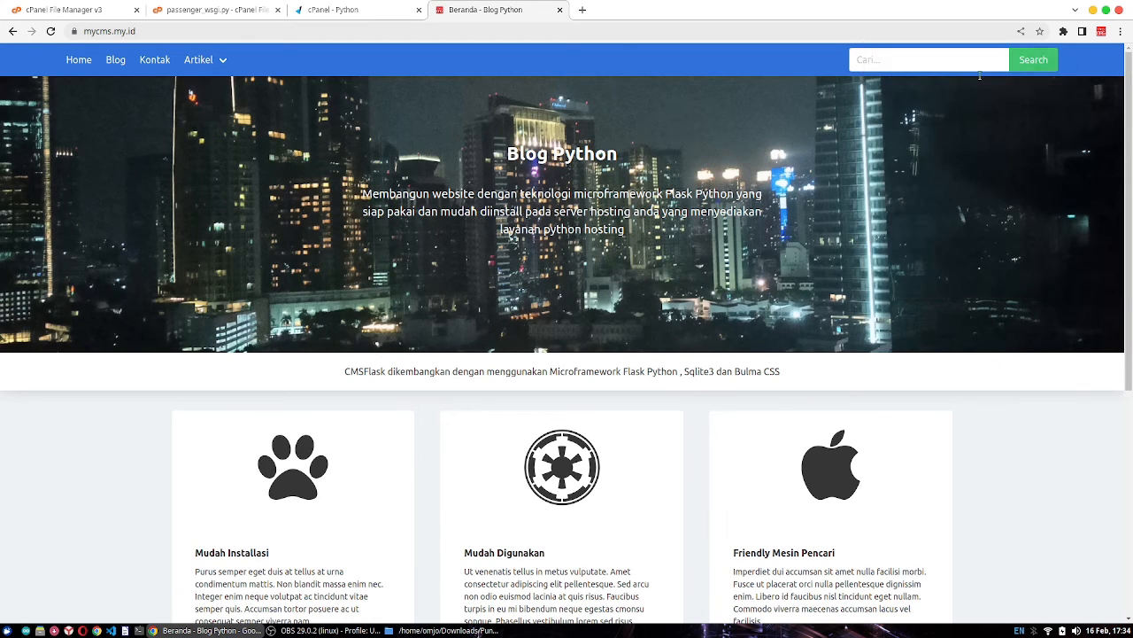
Step: Check what the site serves at mycms.my.id/env and mycms.my.id/cms
click(409, 35)
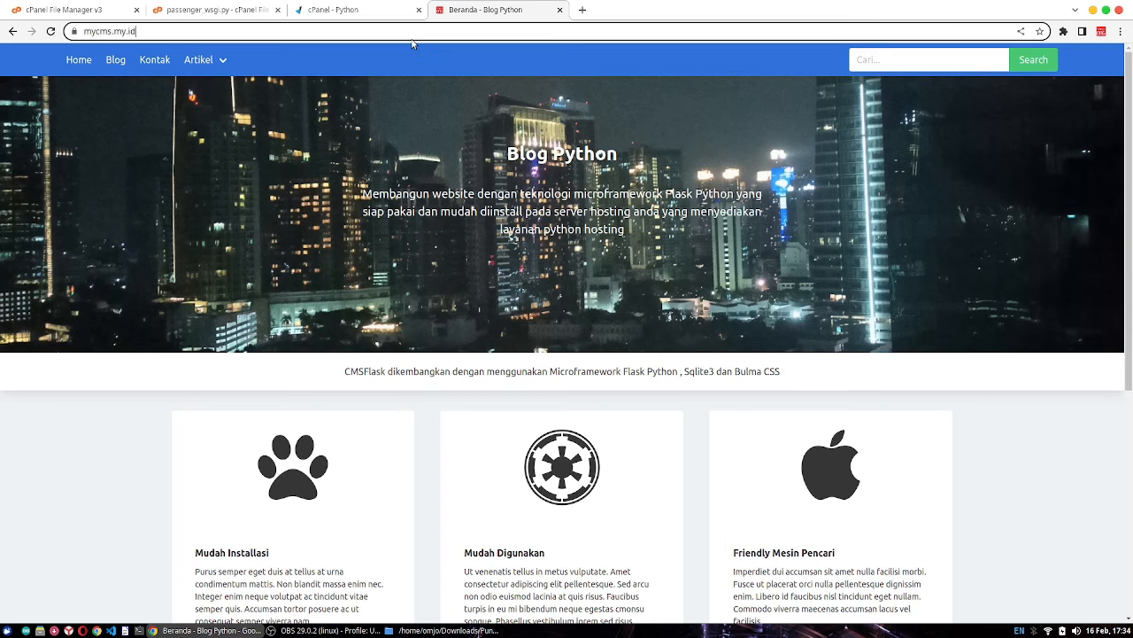
click(248, 32)
text(/env)
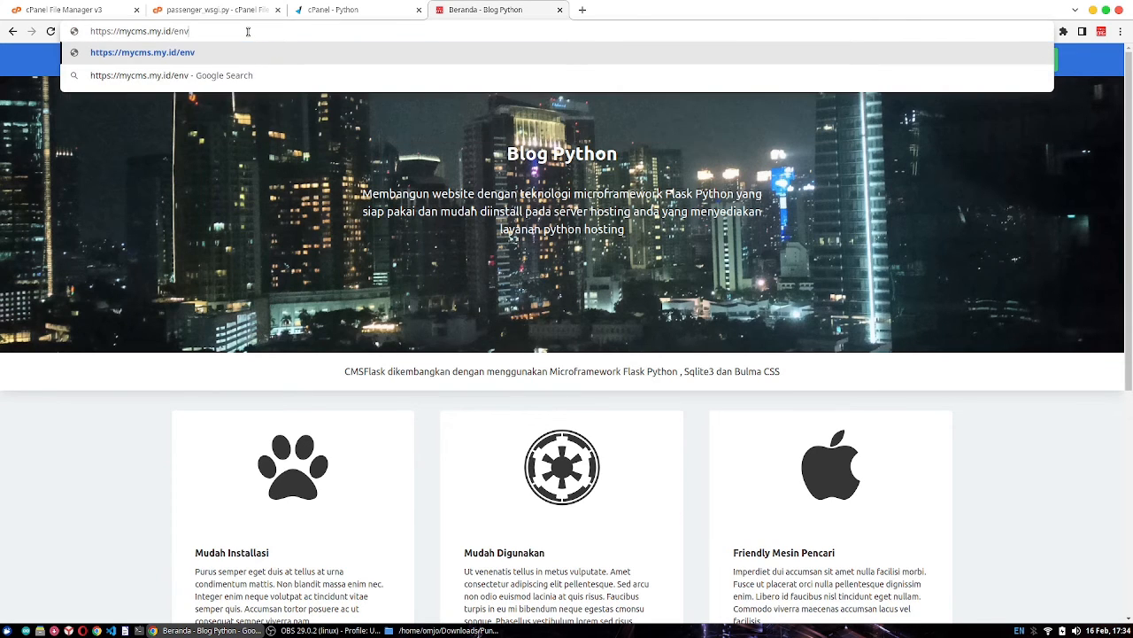
key(Return)
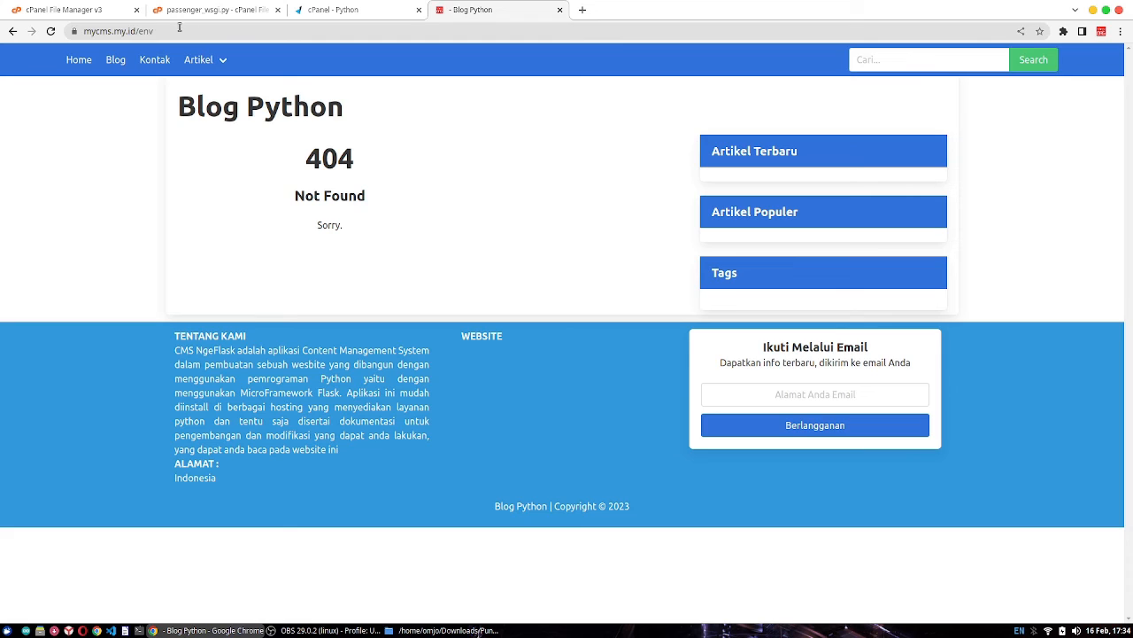
click(183, 31)
click(183, 31)
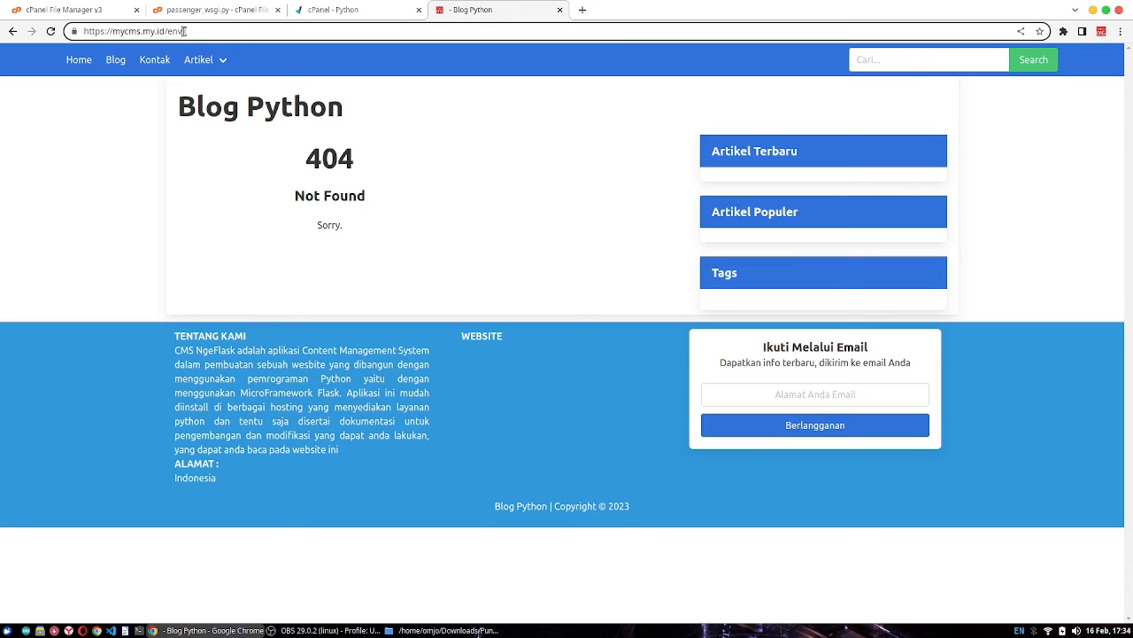
drag(167, 31, 246, 25)
text(cms)
key(Return)
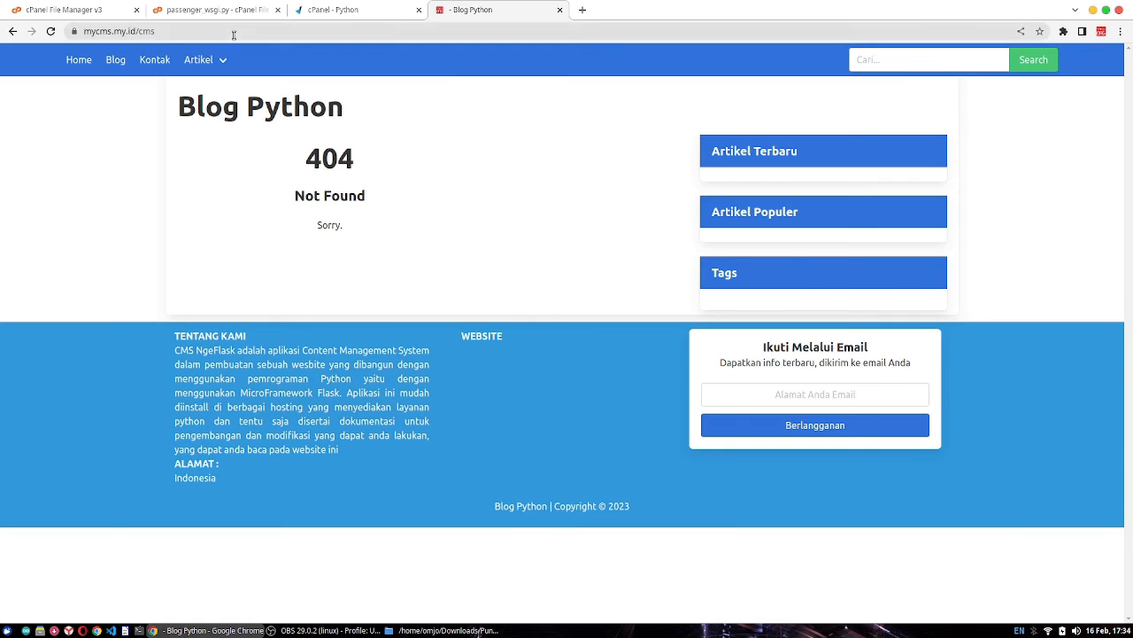
Step: Open the administrator sign-in page at mycms.my.id/administrator/signin
click(233, 32)
click(233, 32)
key(BackSpace)
key(BackSpace)
key(BackSpace)
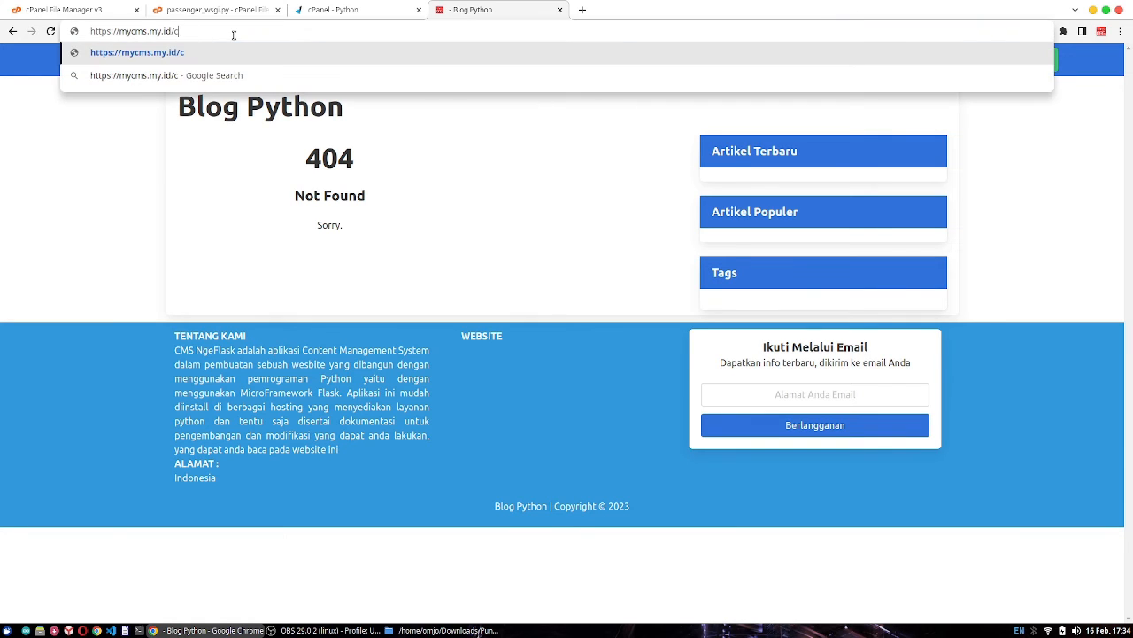
key(Return)
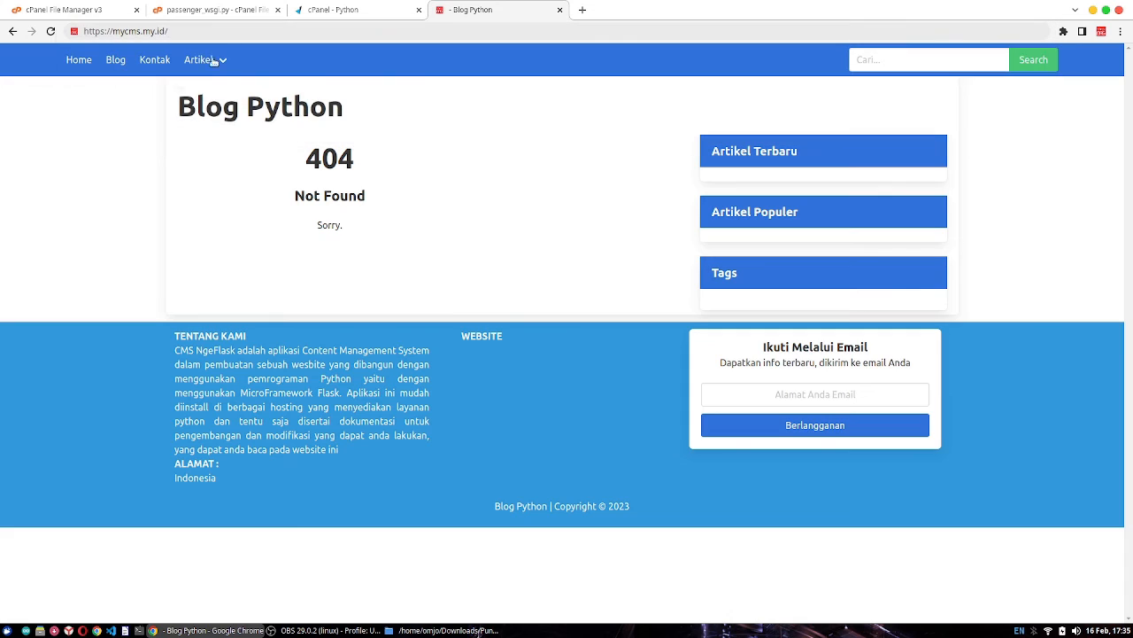
click(220, 33)
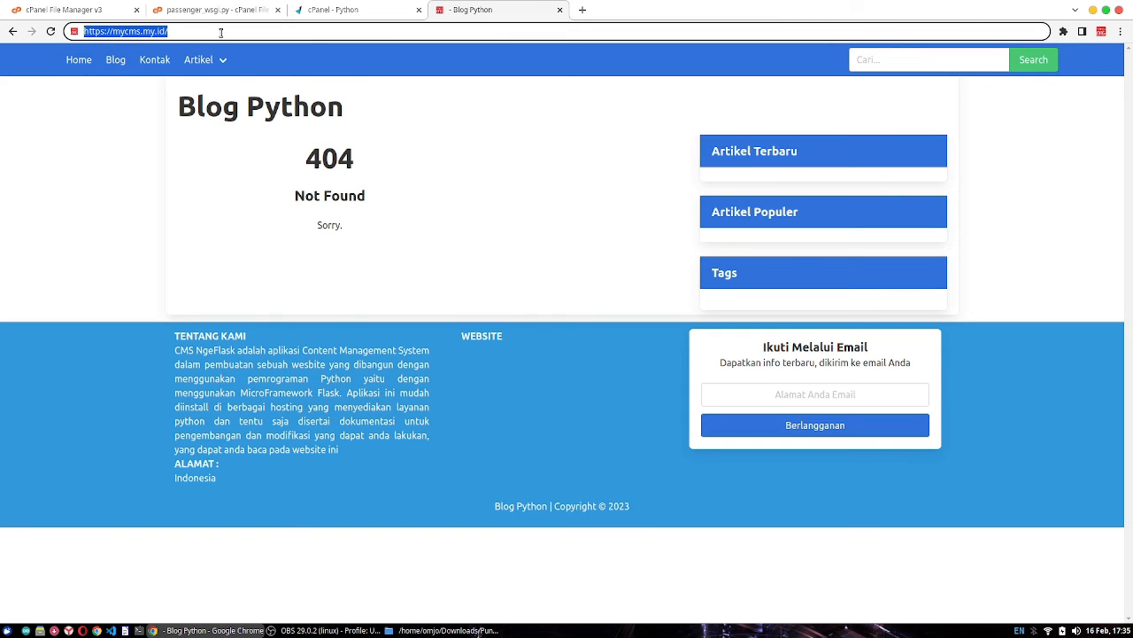
click(221, 33)
text(adminis)
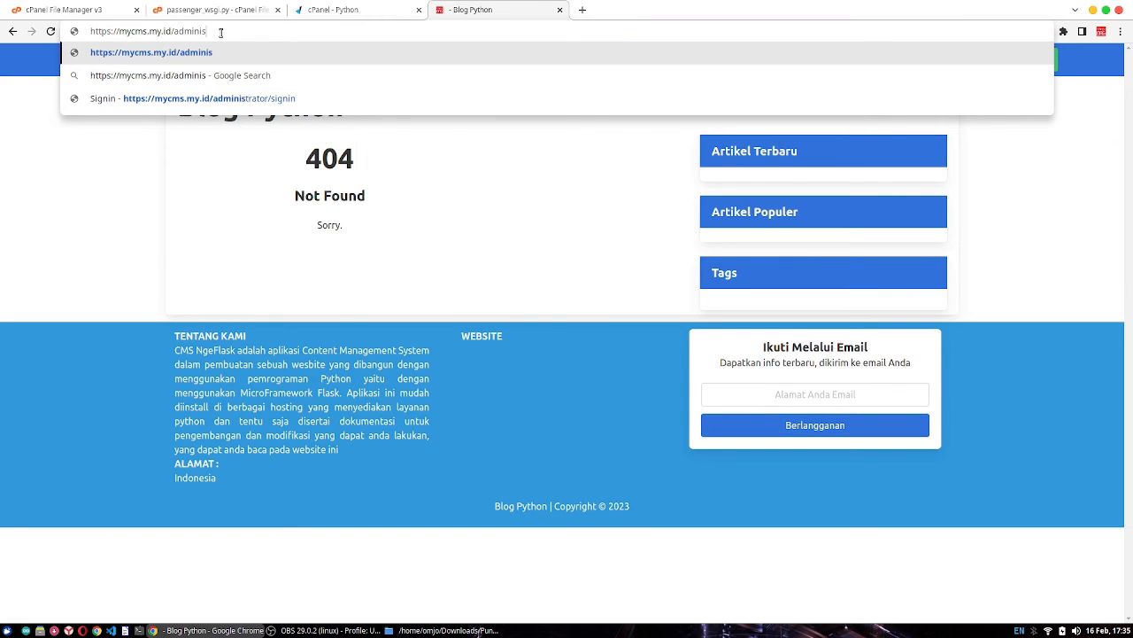
text(tarto)
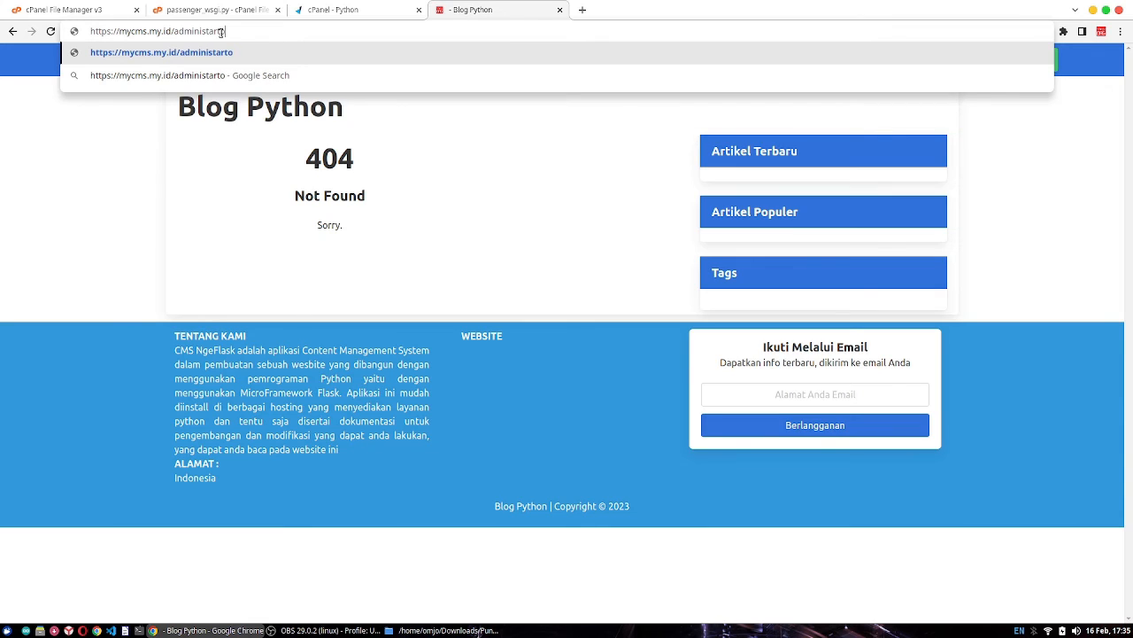
key(BackSpace)
key(BackSpace)
key(BackSpace)
key(BackSpace)
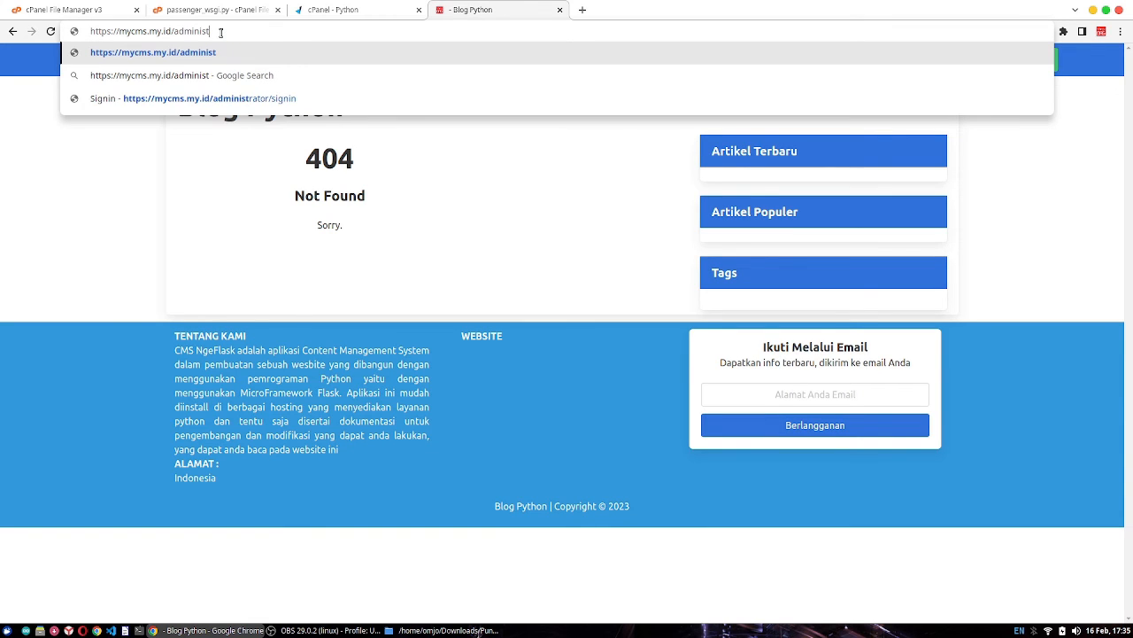
text(rator)
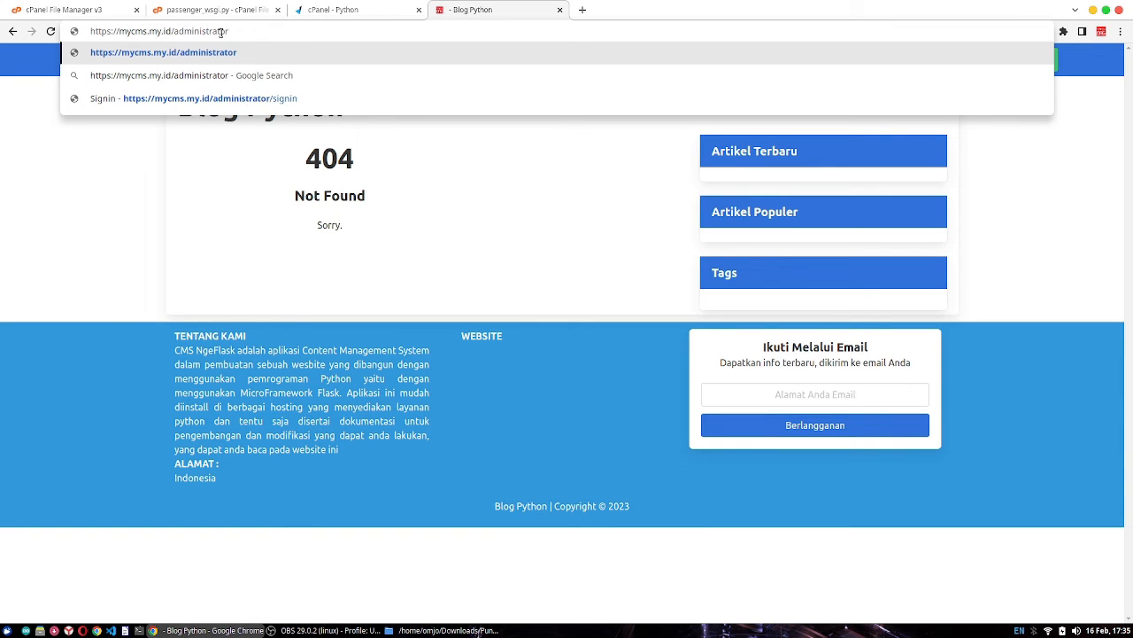
text(/signin)
key(Return)
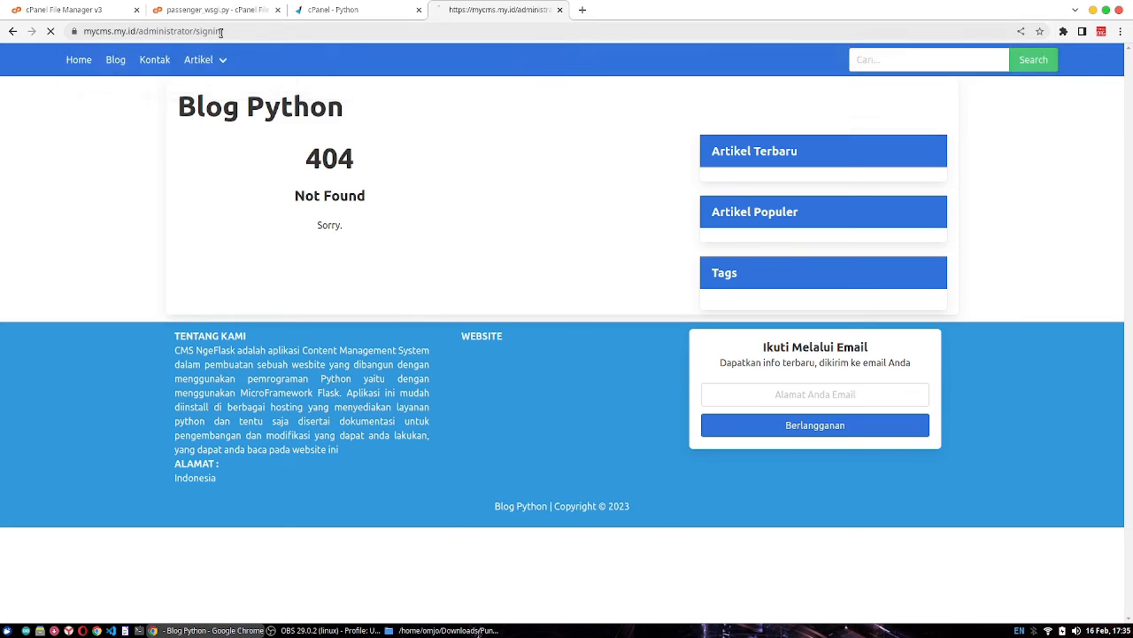
Step: Sign in to the NgeFlask administration with the admin's e-mail and password, and decline saving the password
click(508, 369)
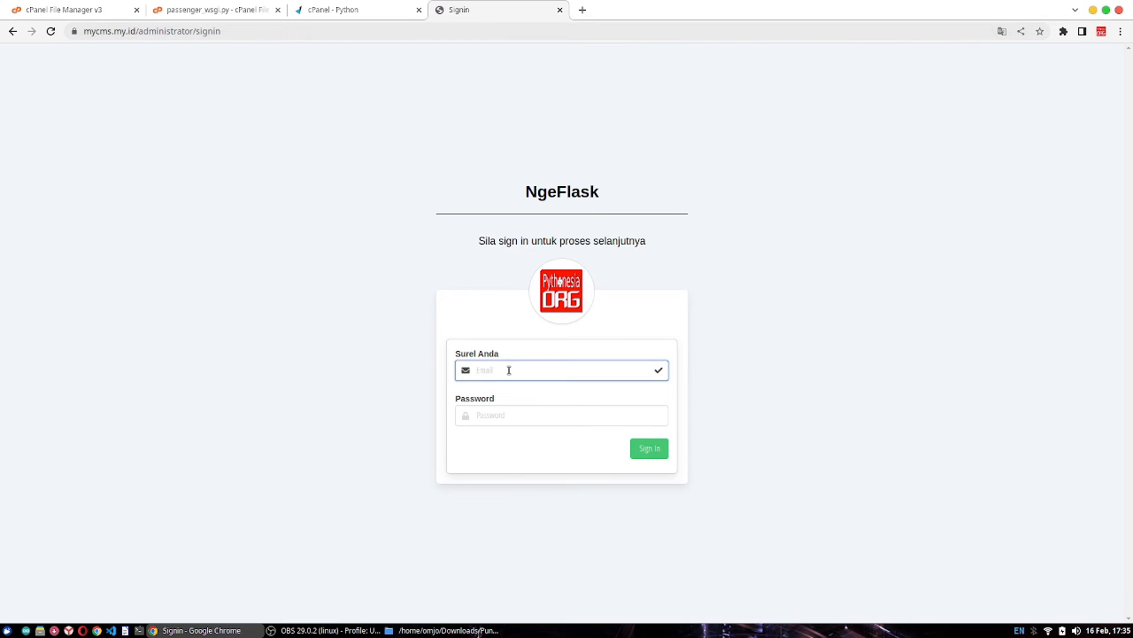
text(me)
key(BackSpace)
key(BackSpace)
click(517, 420)
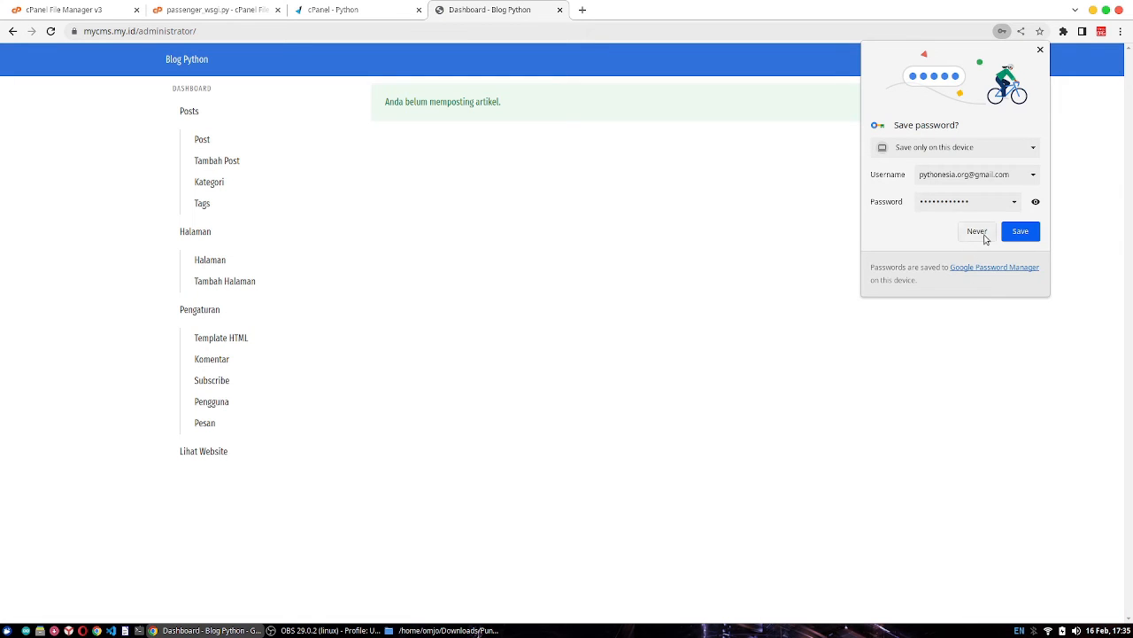
click(984, 237)
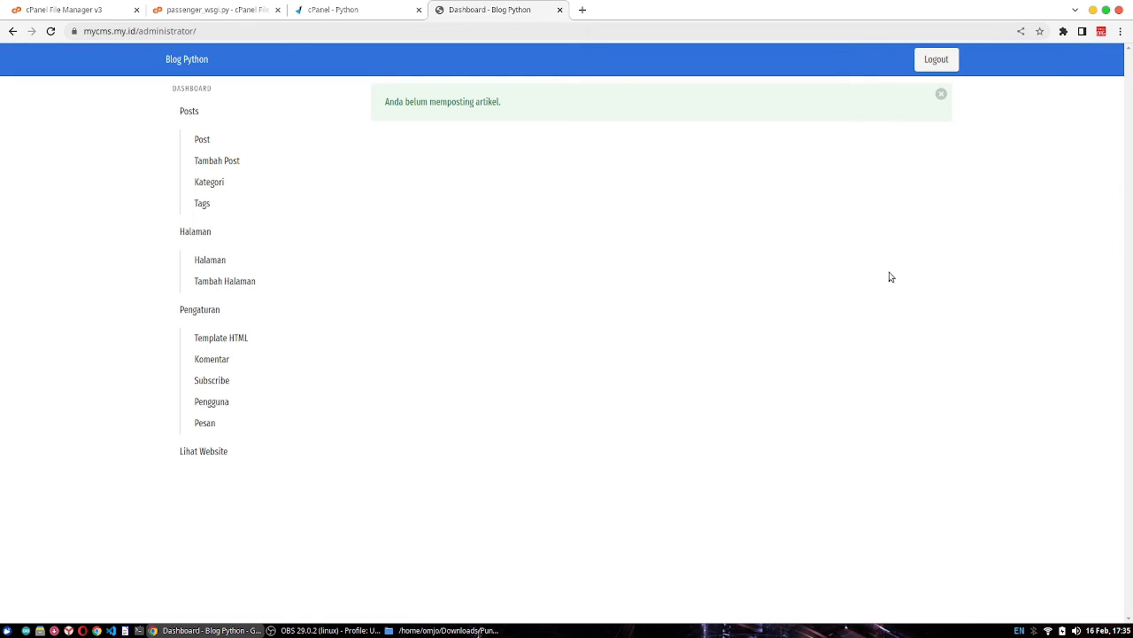
Step: Add a post category named Flask
click(224, 186)
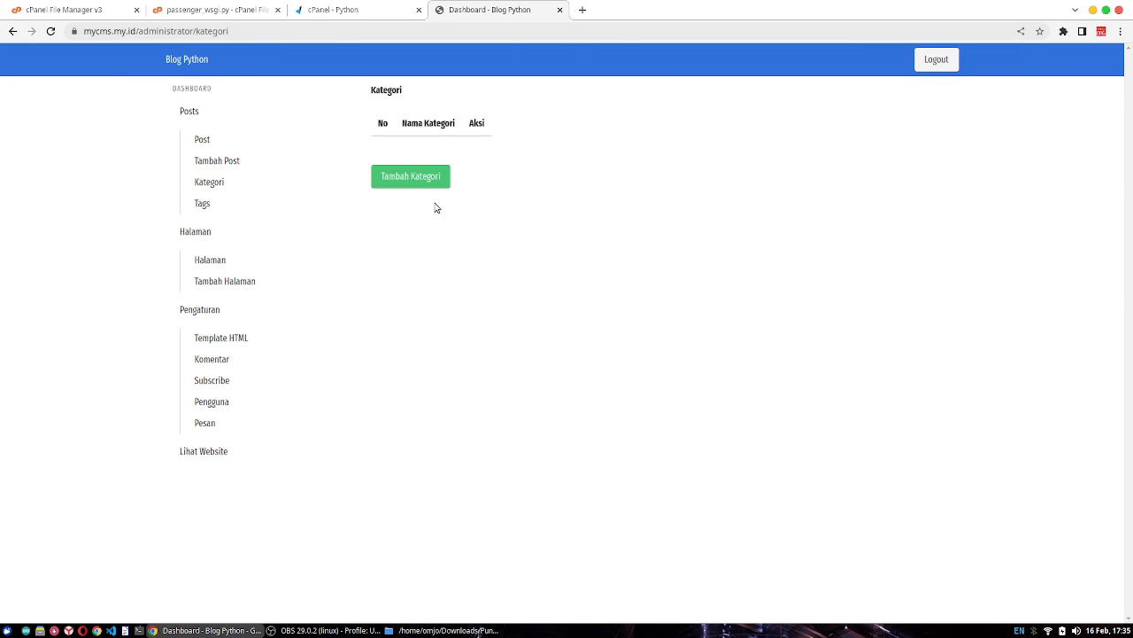
click(426, 177)
click(427, 124)
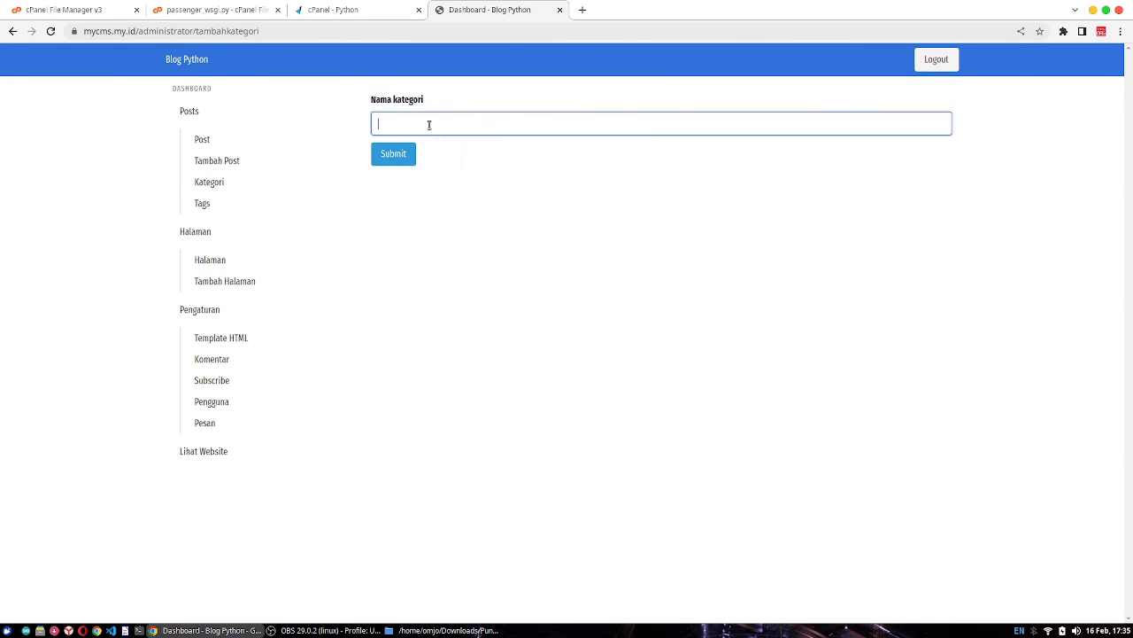
text(Flask)
click(393, 154)
Step: Add a second post category named Django
click(209, 182)
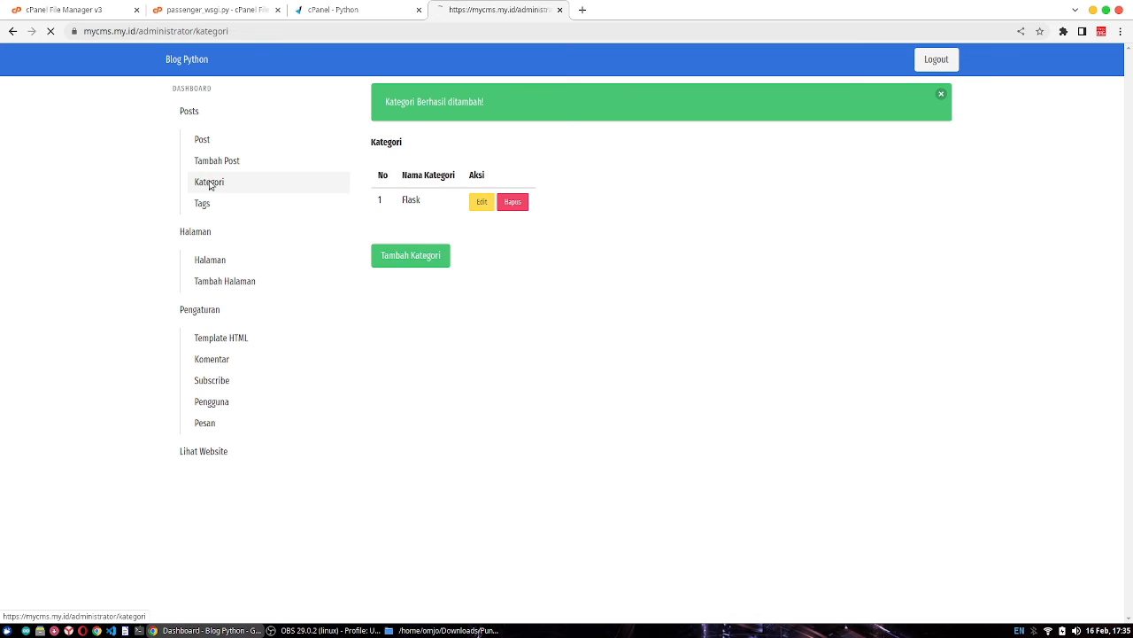
click(409, 203)
click(403, 124)
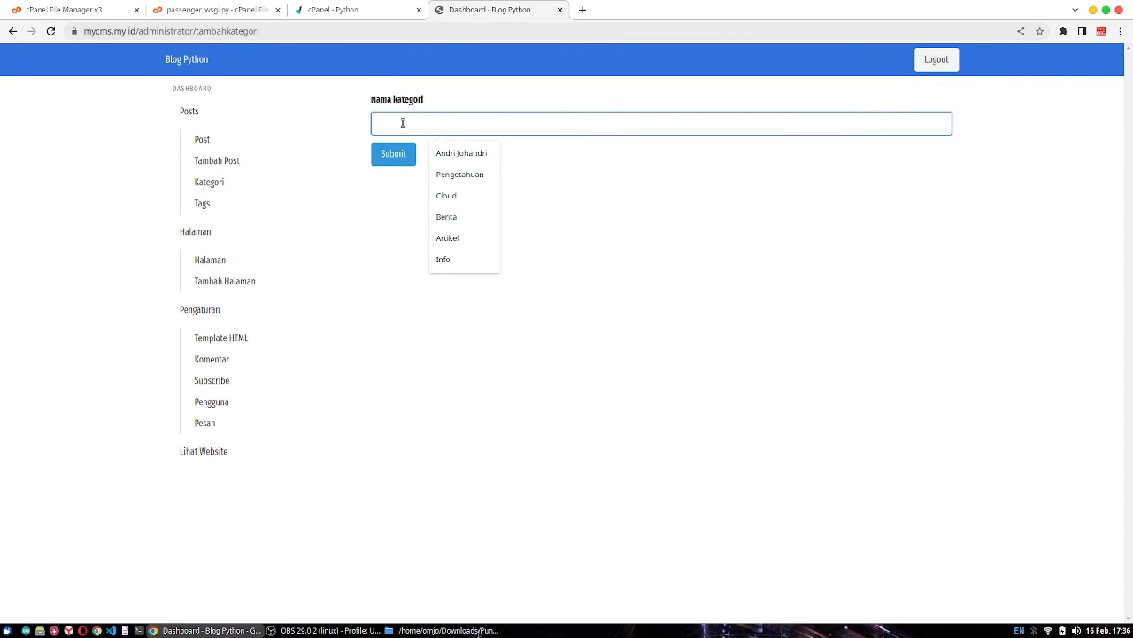
text(Django)
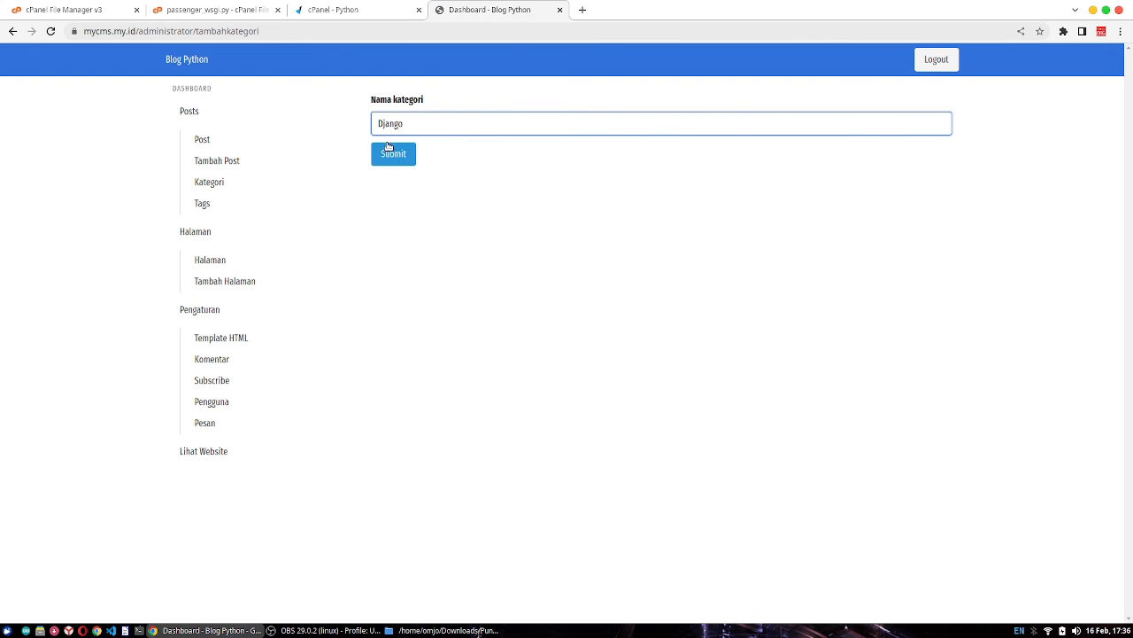
click(391, 154)
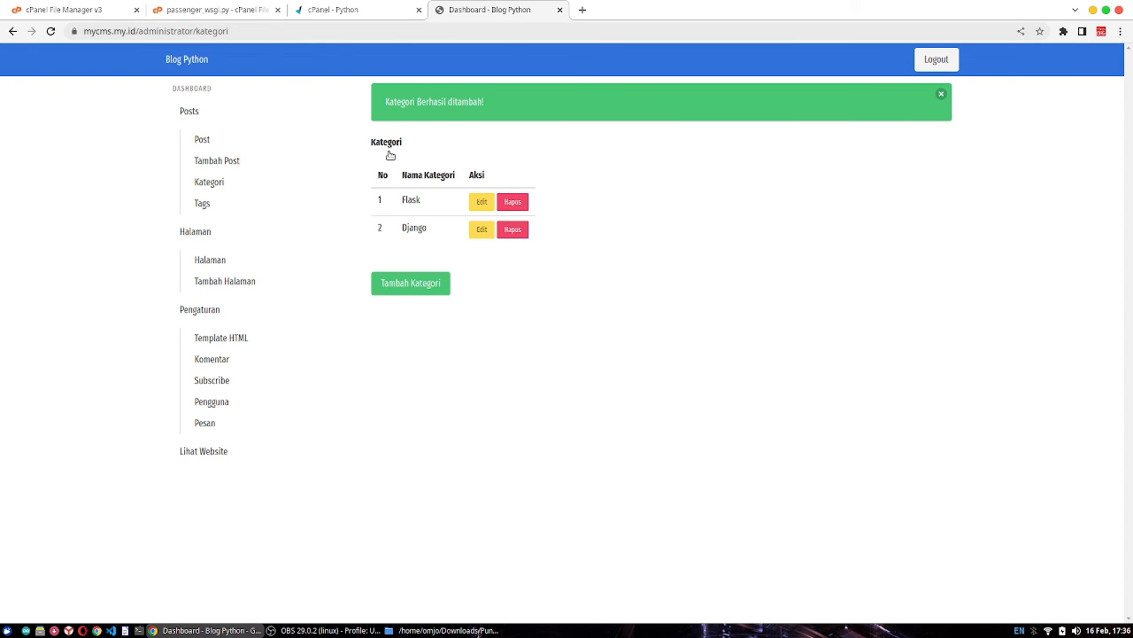
Step: Add a third post category named WxPython
click(222, 188)
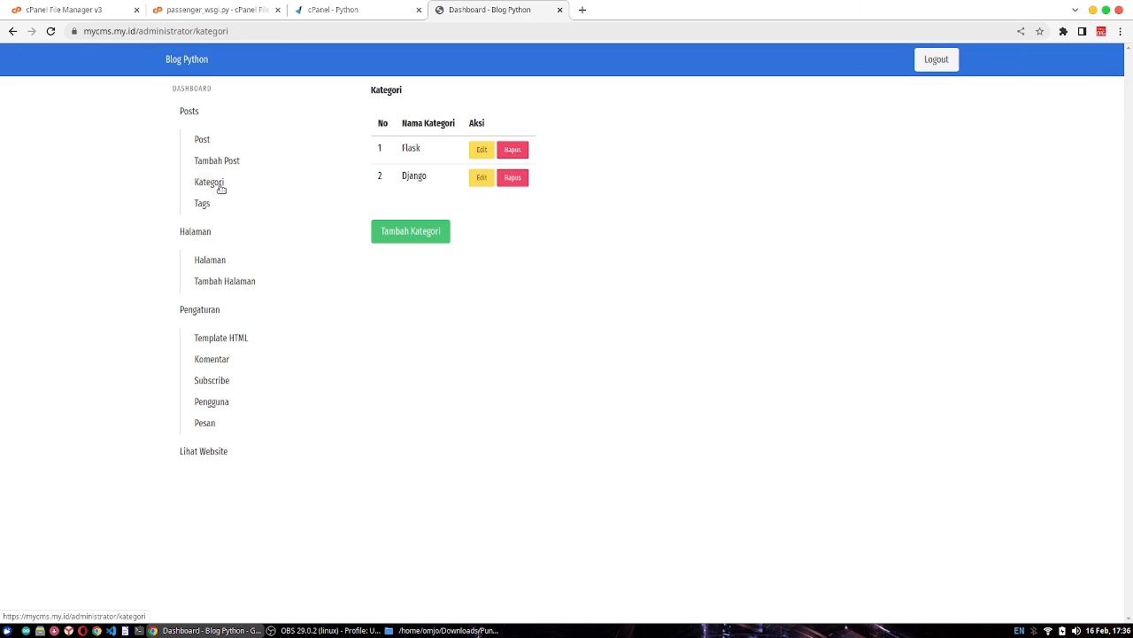
click(404, 236)
click(411, 123)
text(WxPython)
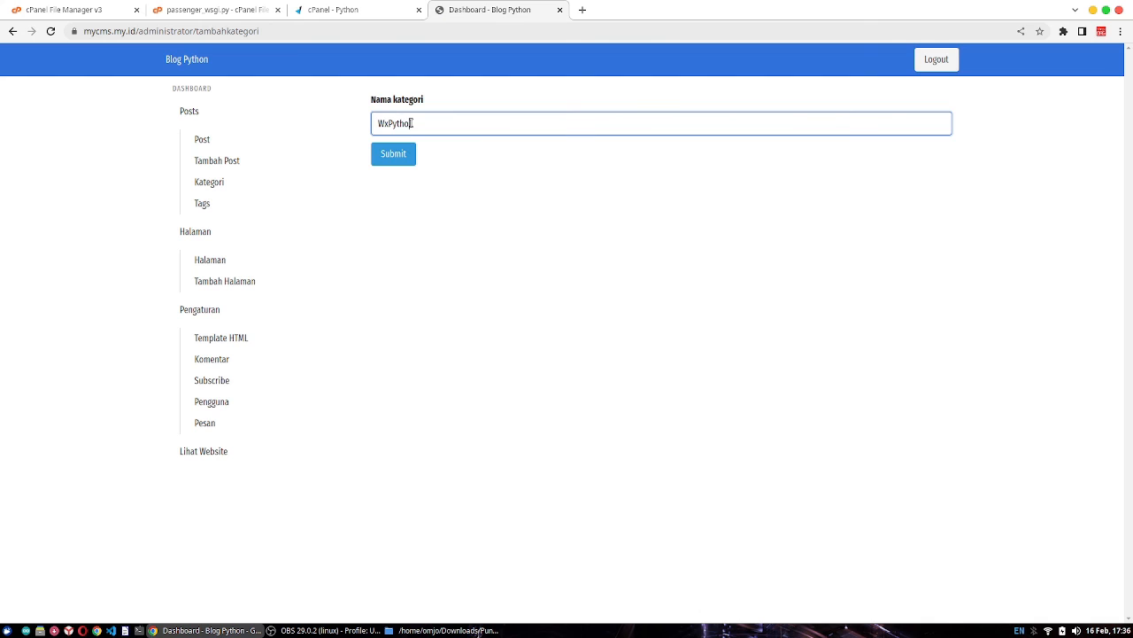
click(393, 154)
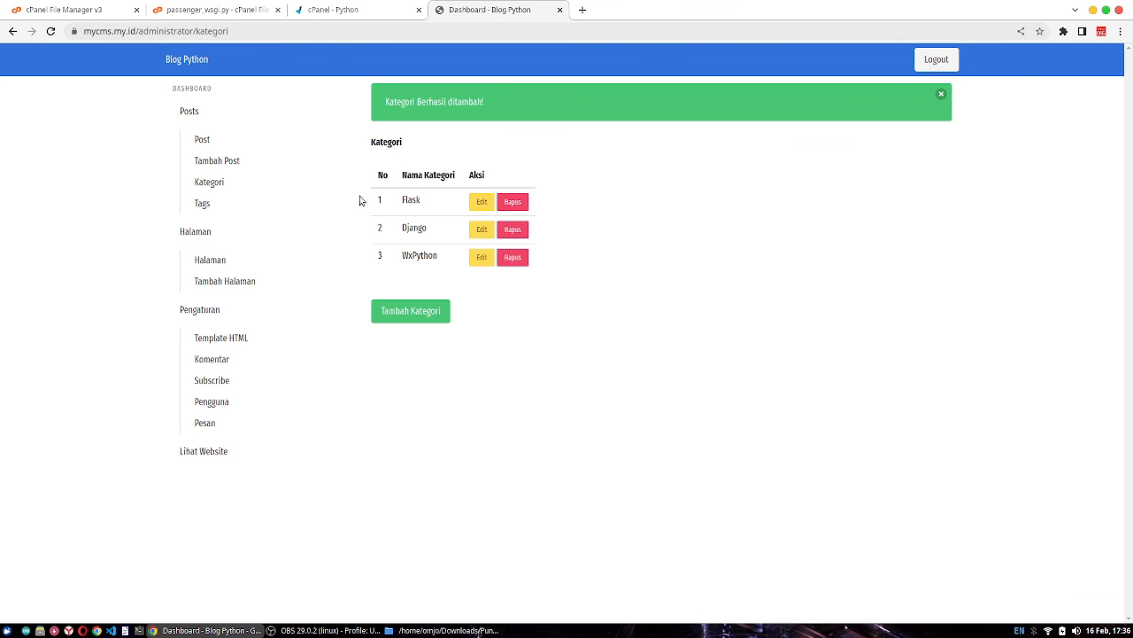
Step: Add a post tag named Pengetahuan
click(202, 203)
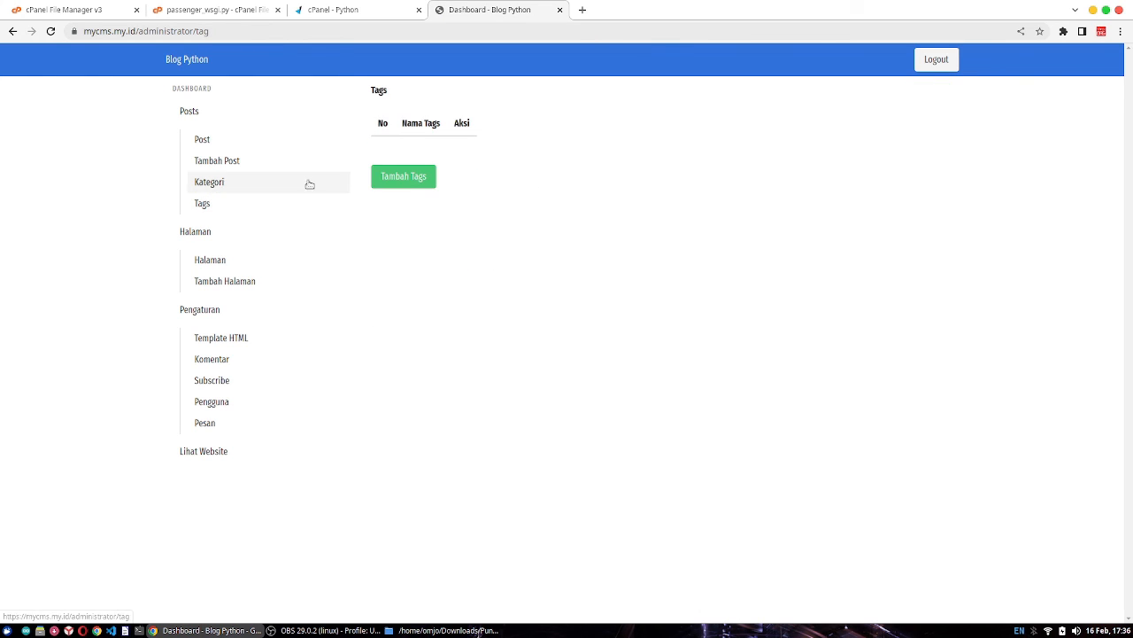
click(404, 185)
click(398, 123)
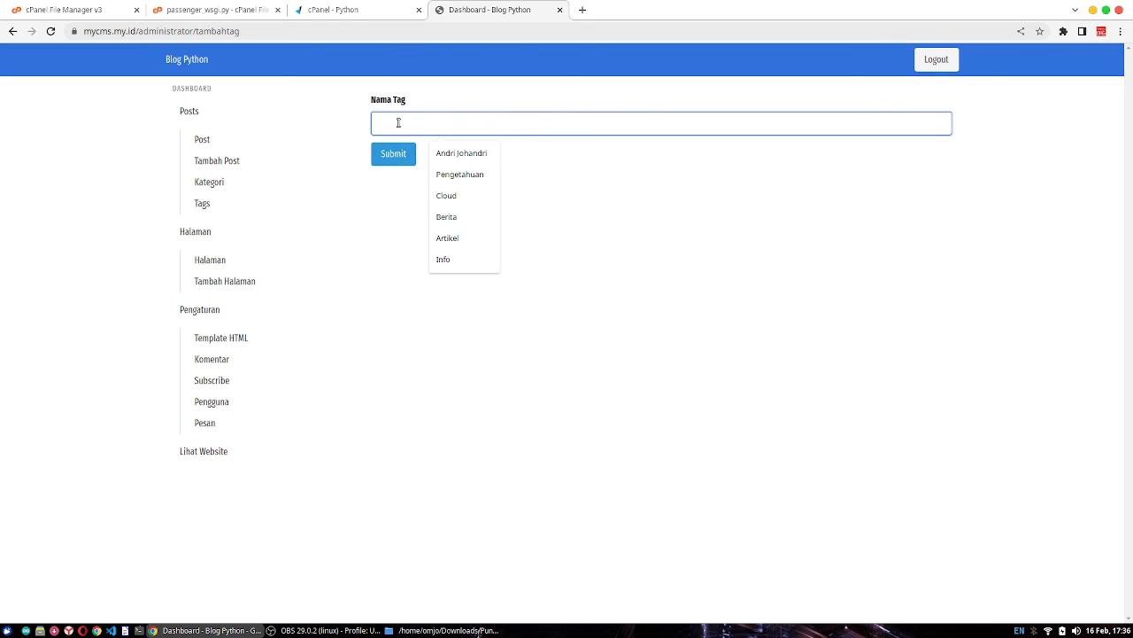
text(Pengetahuan)
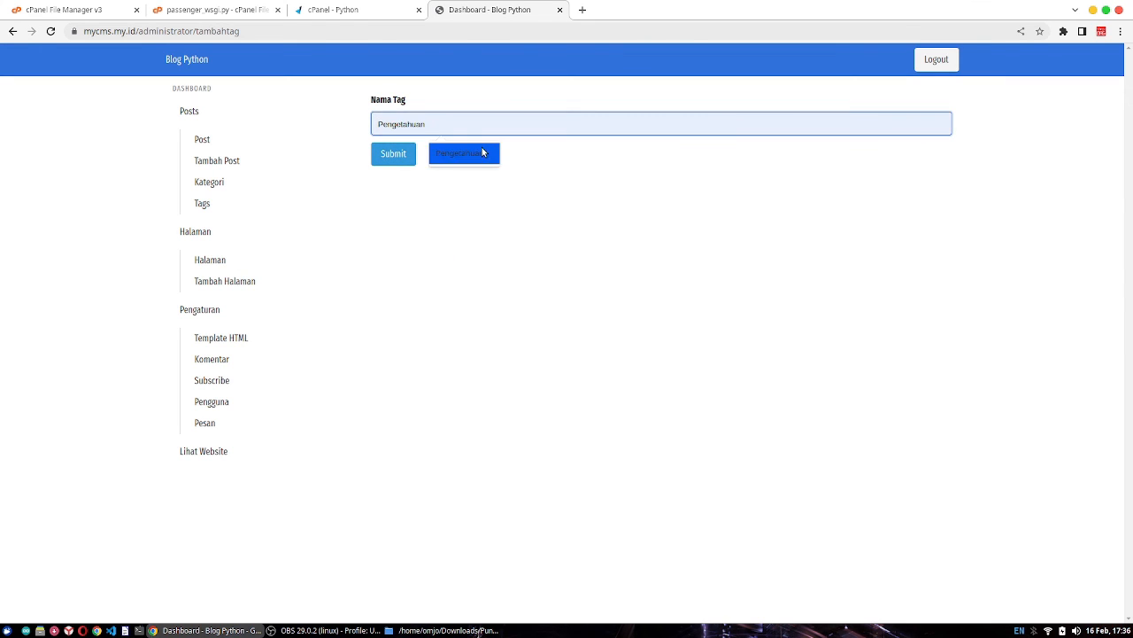
click(481, 153)
click(395, 155)
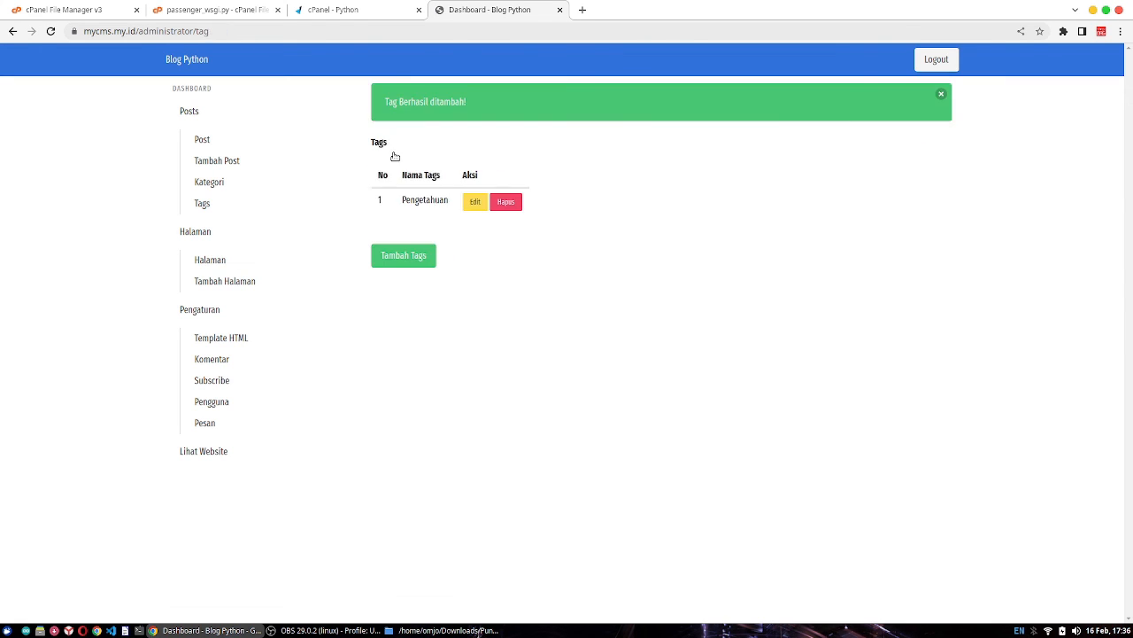
Step: Start a new post titled "Membuat Website Dengan CMS Ngeflask"
click(232, 163)
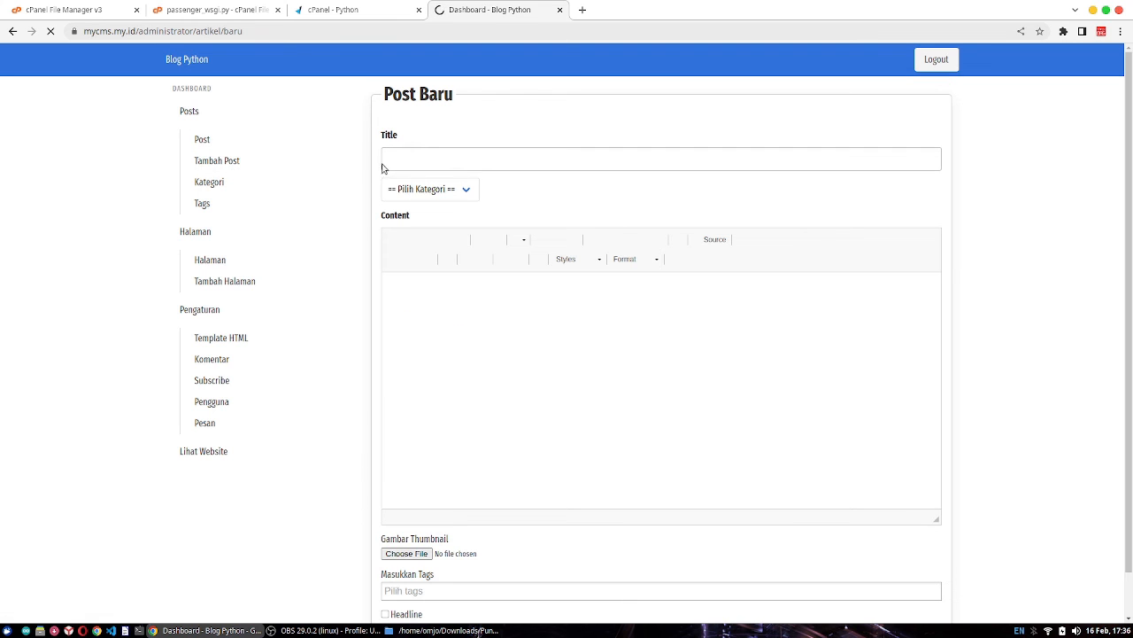
click(409, 158)
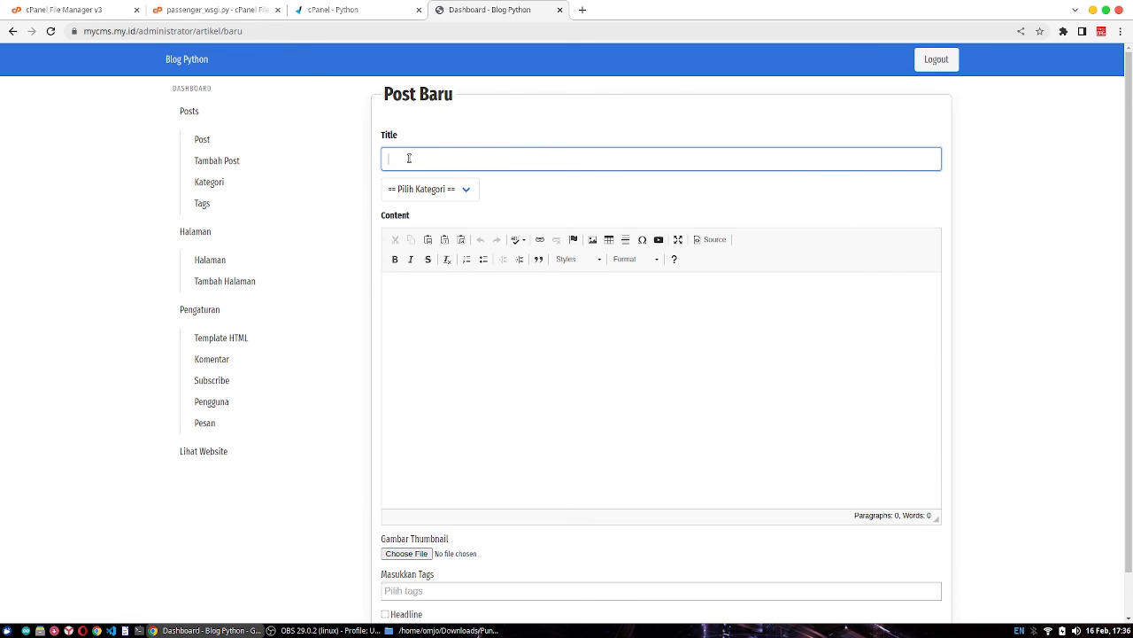
text(Membuat )
text(Halaman)
key(BackSpace)
key(BackSpace)
key(BackSpace)
key(BackSpace)
key(BackSpace)
key(BackSpace)
text(Website Dengan)
key(BackSpace)
key(BackSpace)
key(BackSpace)
key(BackSpace)
key(BackSpace)
text(CMS Ngeflask)
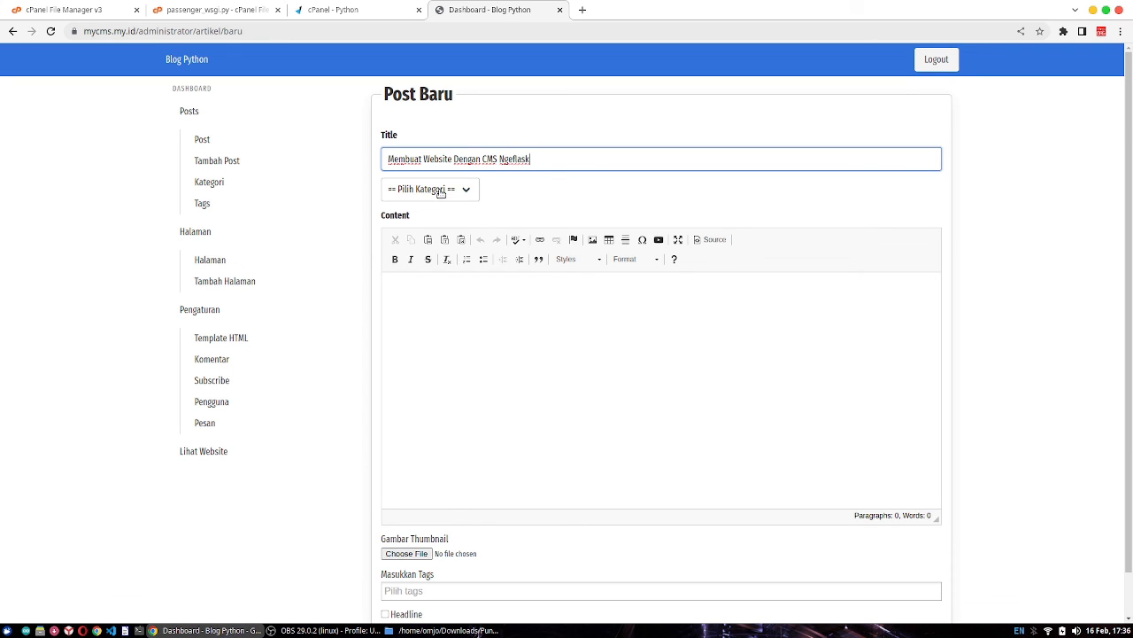
Step: Assign the new post to the Flask category and place the text cursor in its empty content area
click(439, 189)
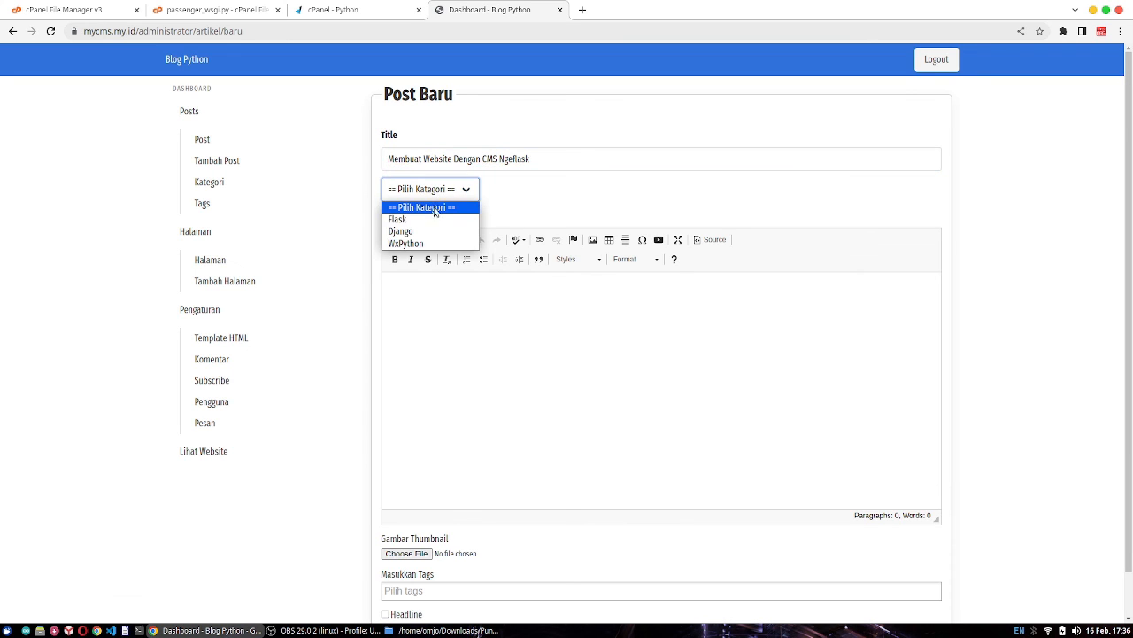
click(430, 221)
click(410, 310)
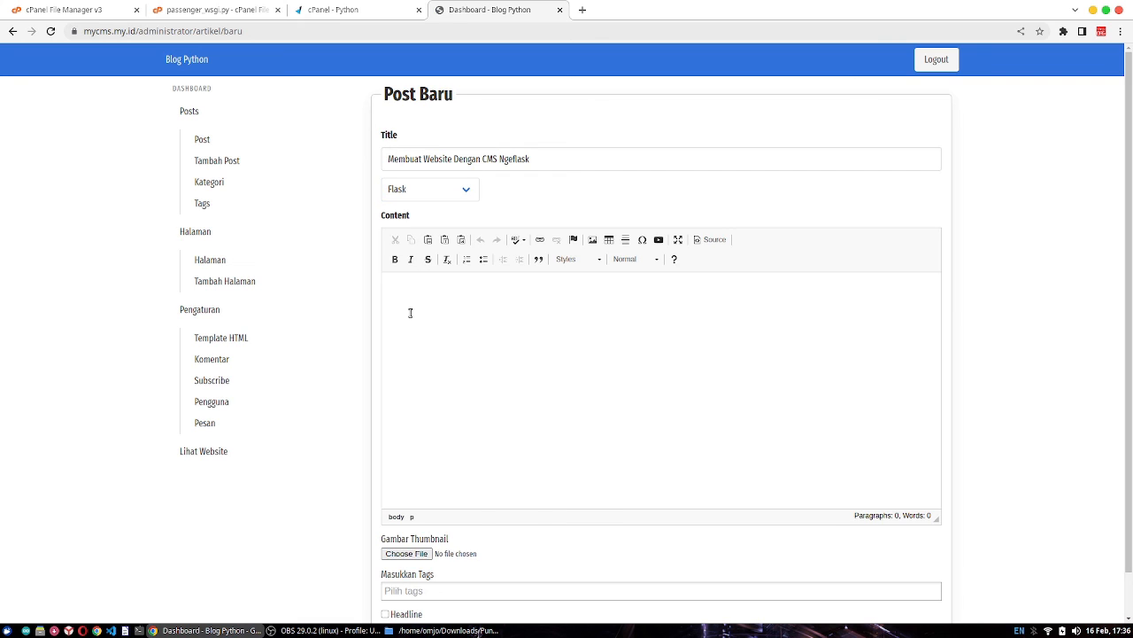